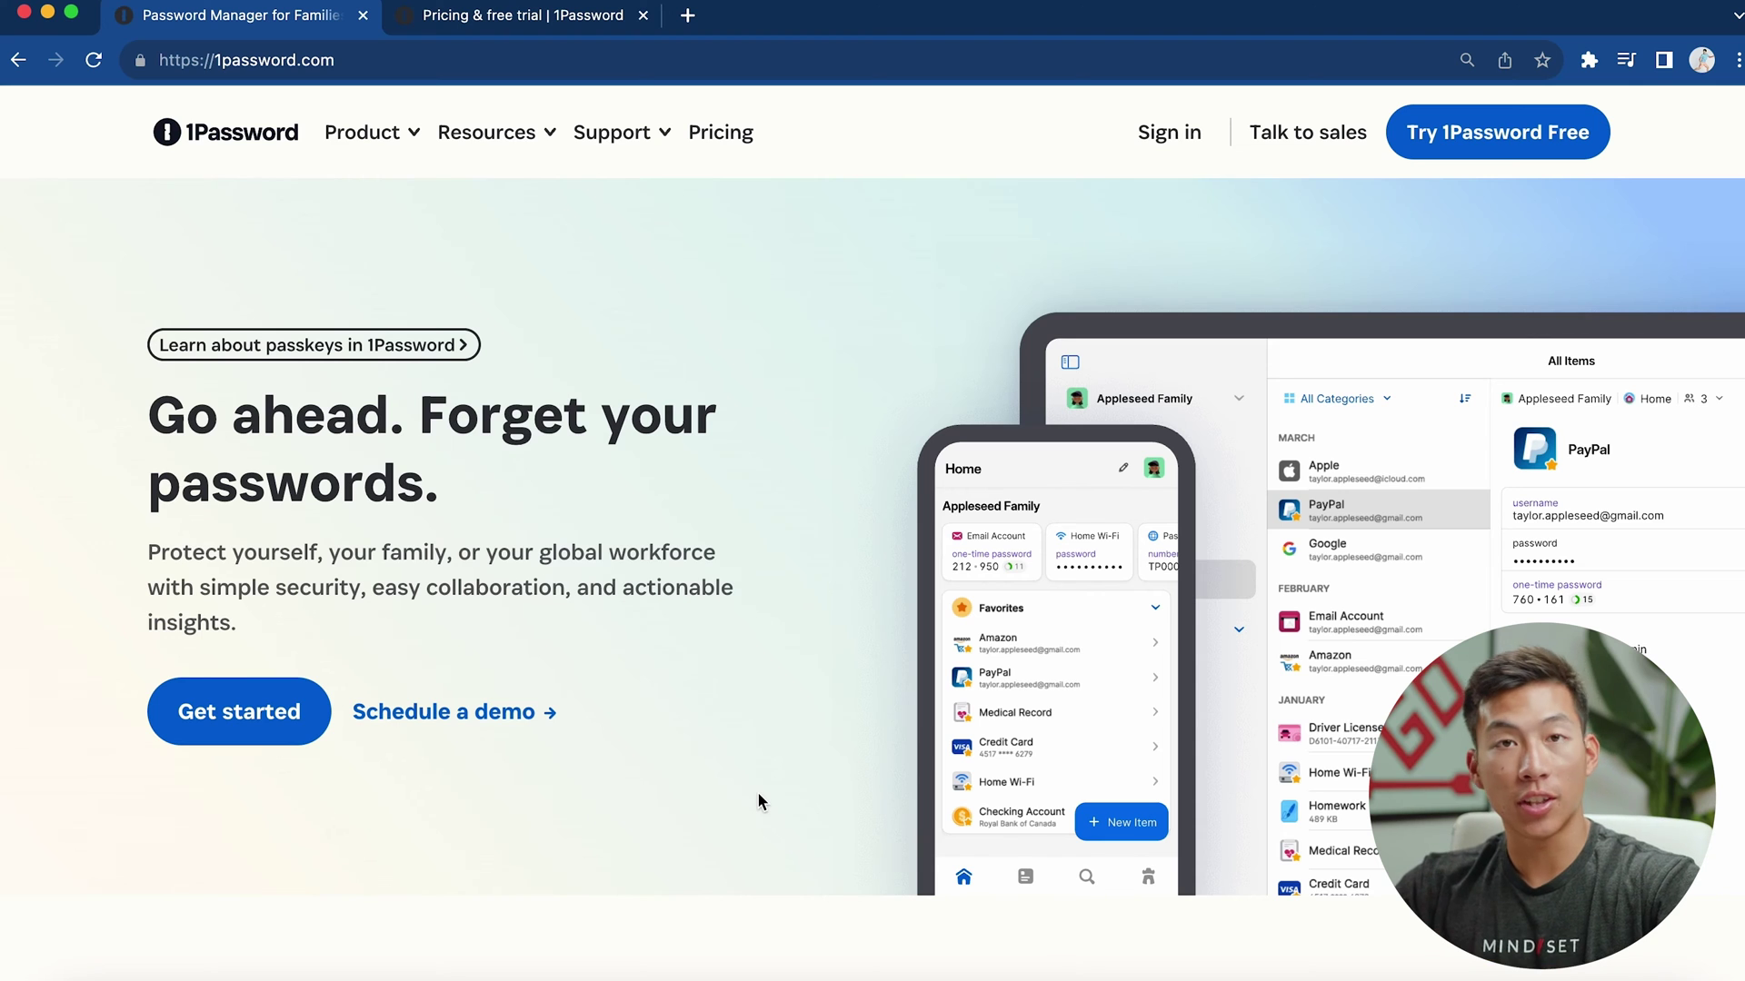
Scroll the 1password.com homepage down to the product sections and back up
scroll(756, 792, "down", 10)
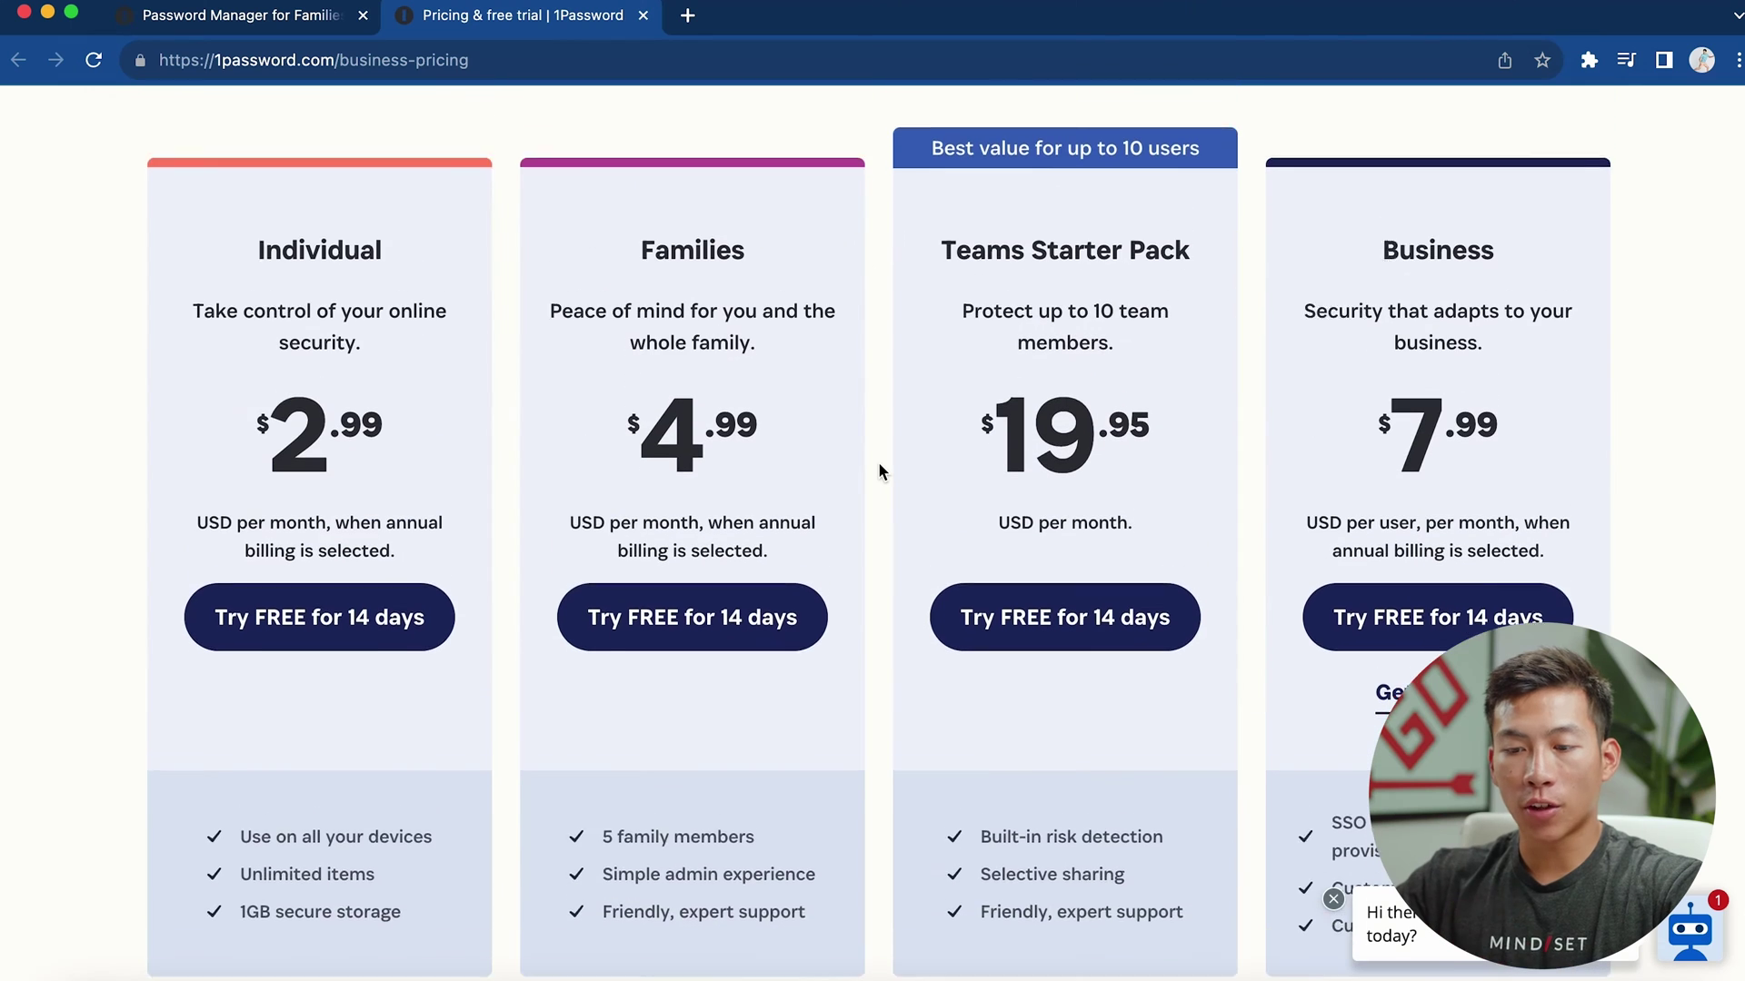
scroll(879, 466, "up", 1)
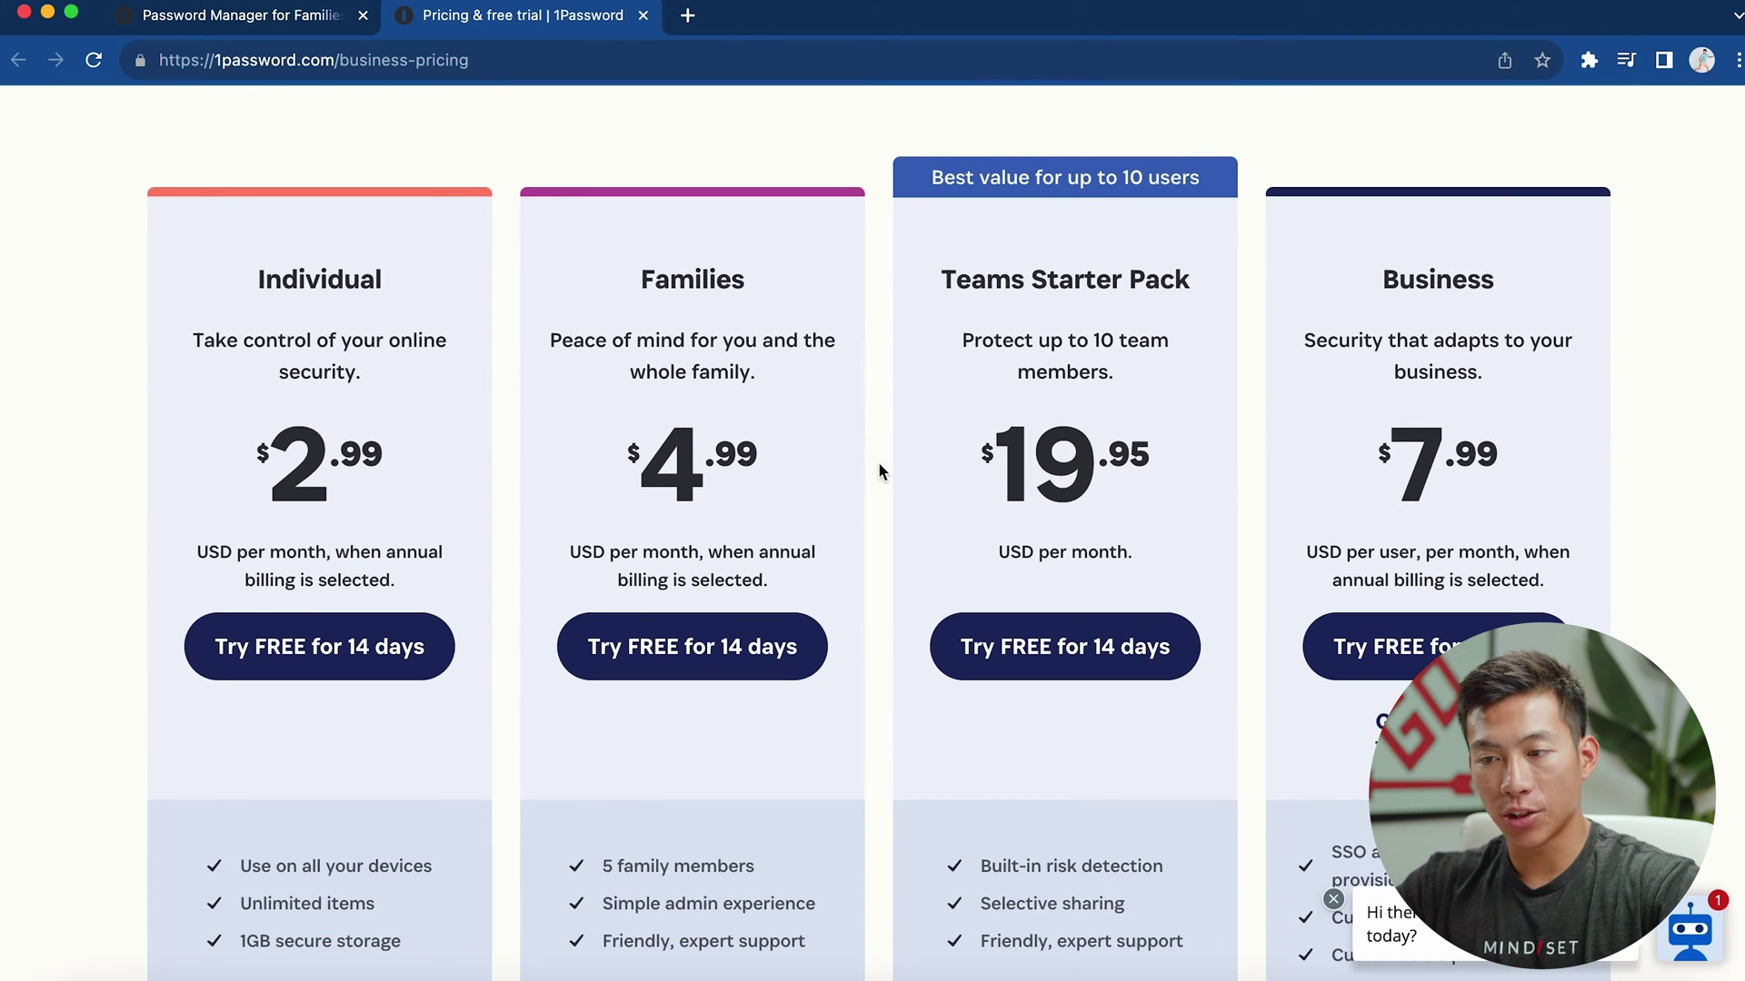
scroll(878, 462, "down", 2)
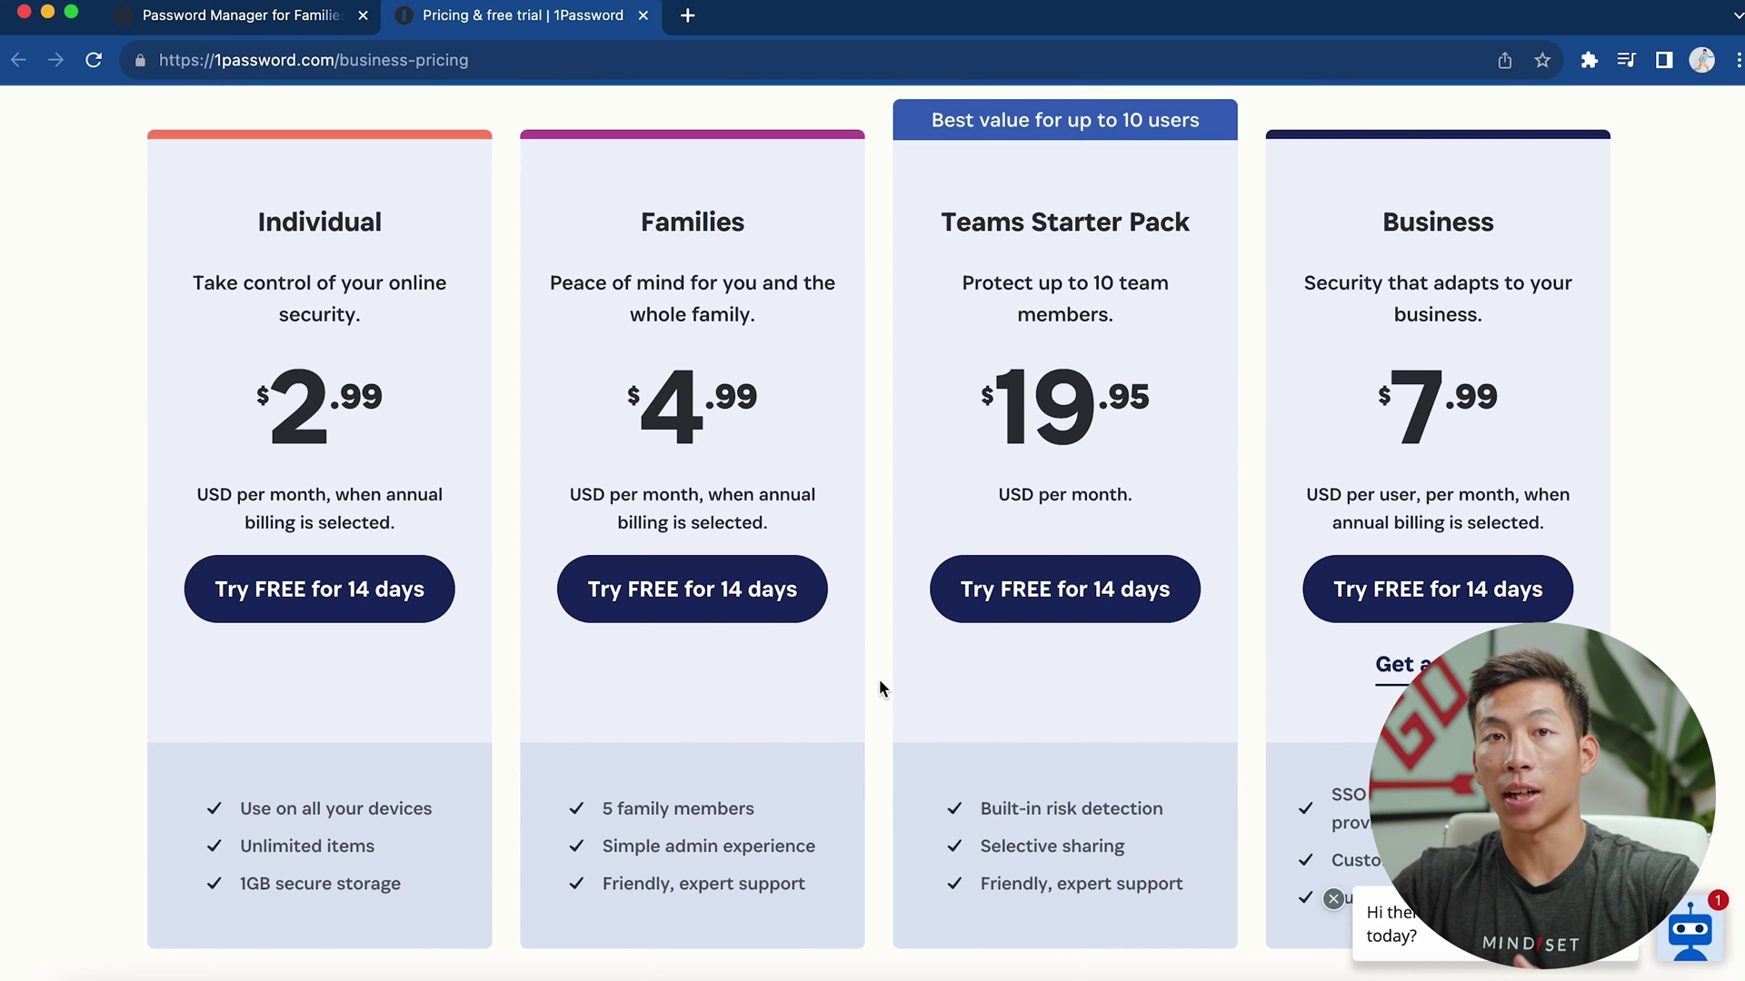
Scroll down to the plans' What's included comparison table and back to the top
scroll(882, 689, "down", 10)
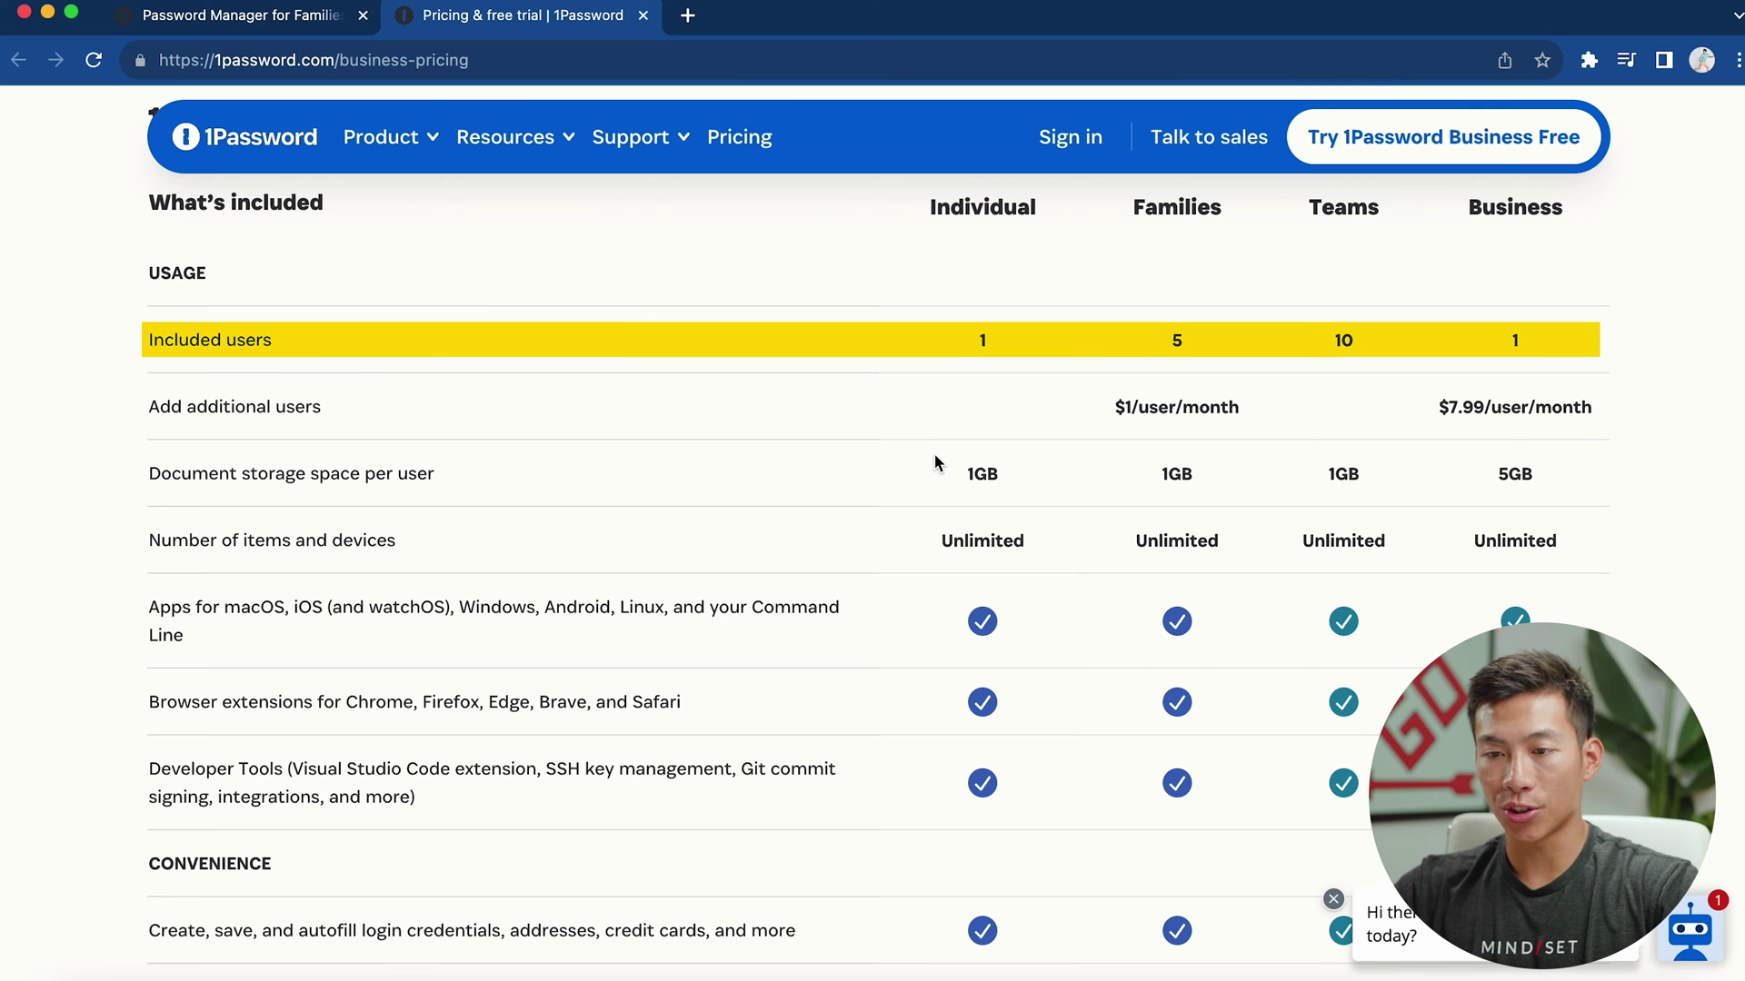
scroll(934, 454, "up", 4)
scroll(934, 454, "down", 7)
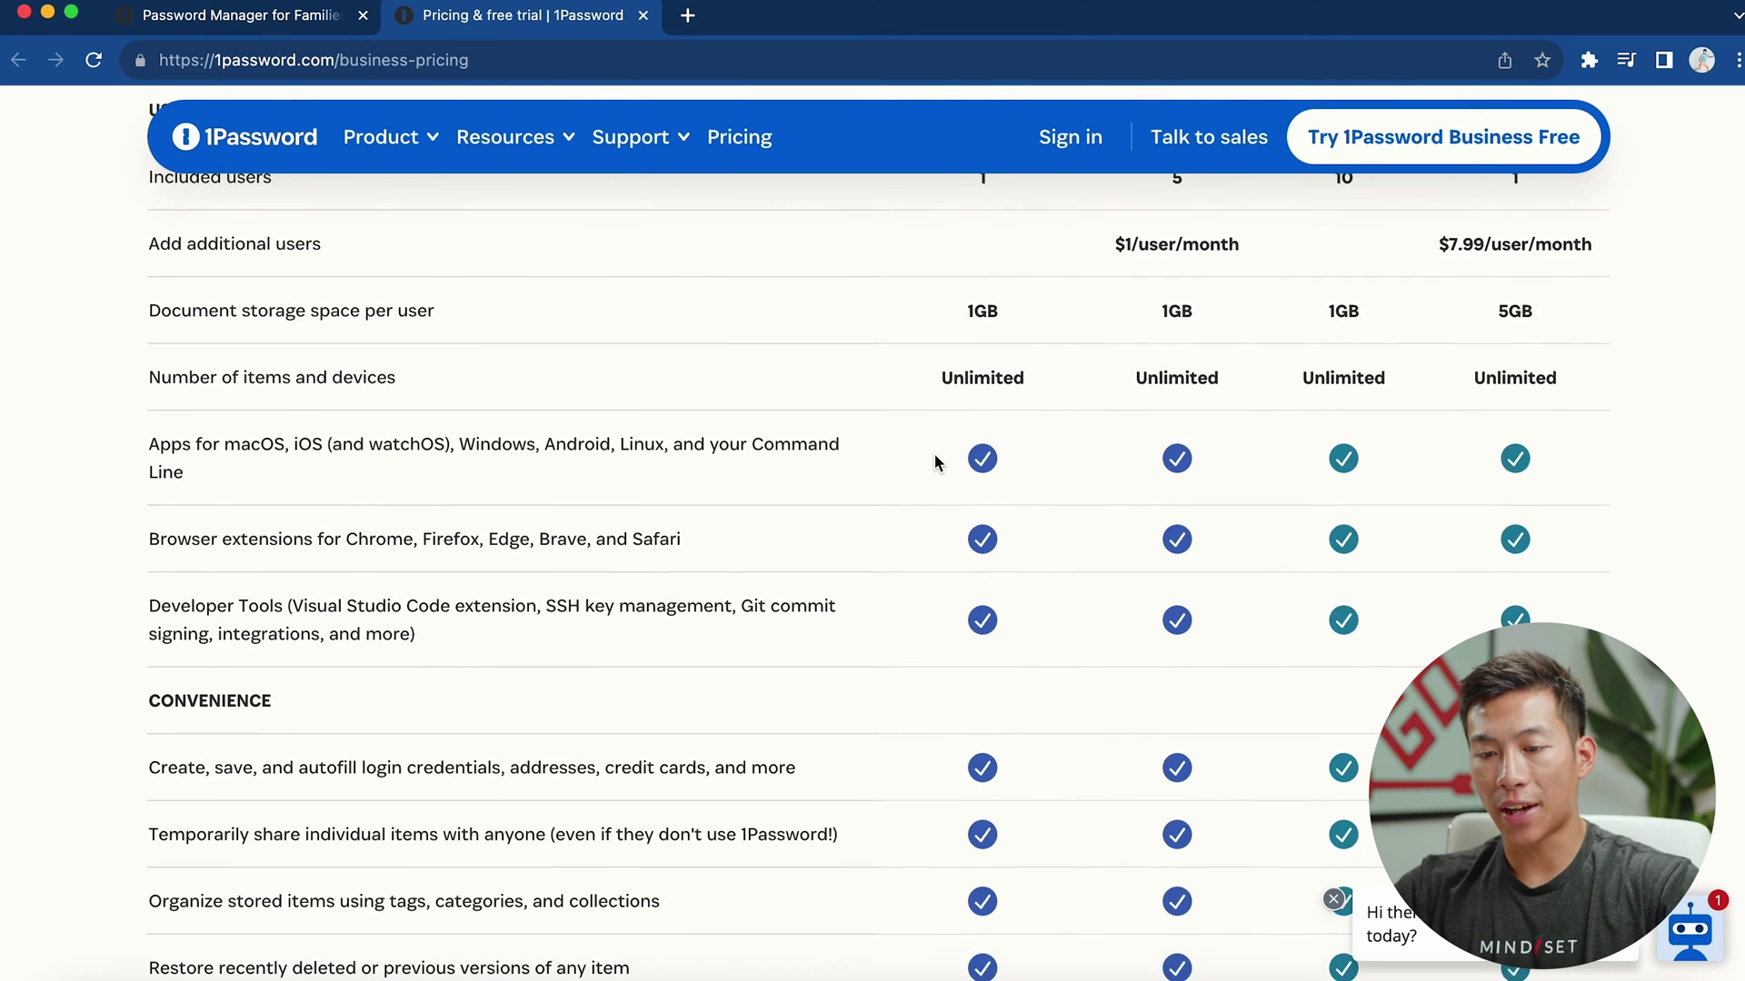
scroll(934, 454, "up", 3)
scroll(935, 454, "up", 10)
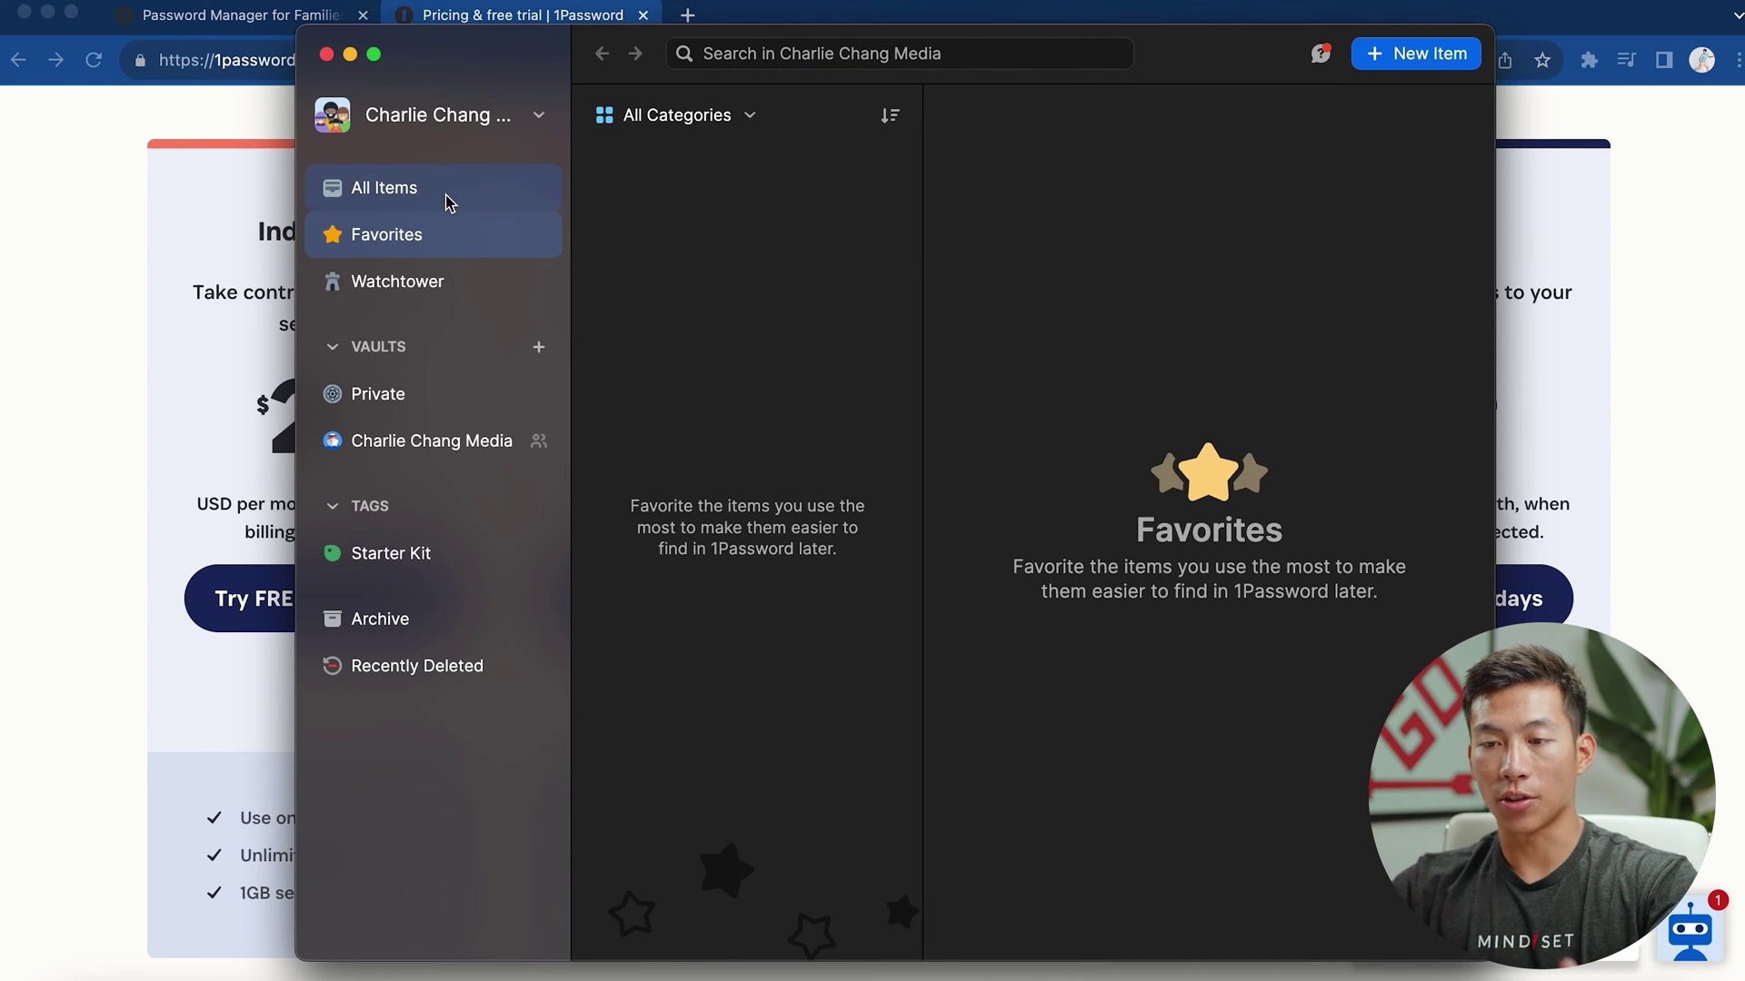
View the Watchtower dashboard's 1090 security score, then begin a new item
left_click(459, 281)
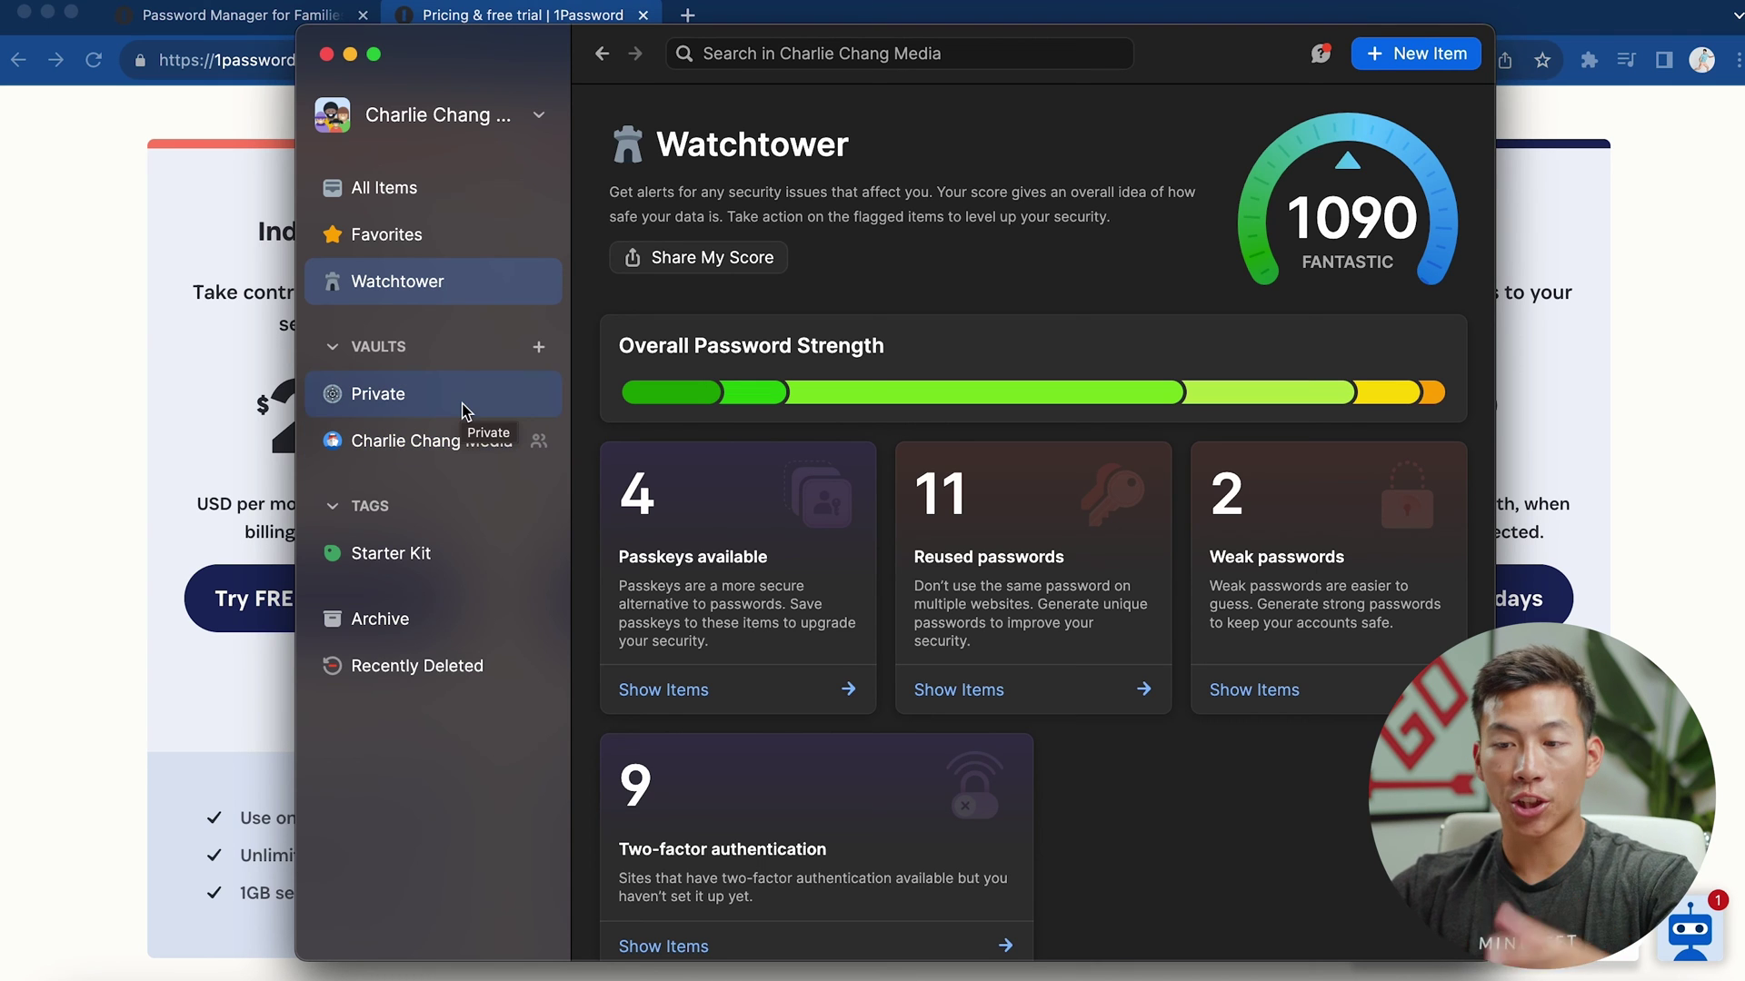
mouse_move(820, 400)
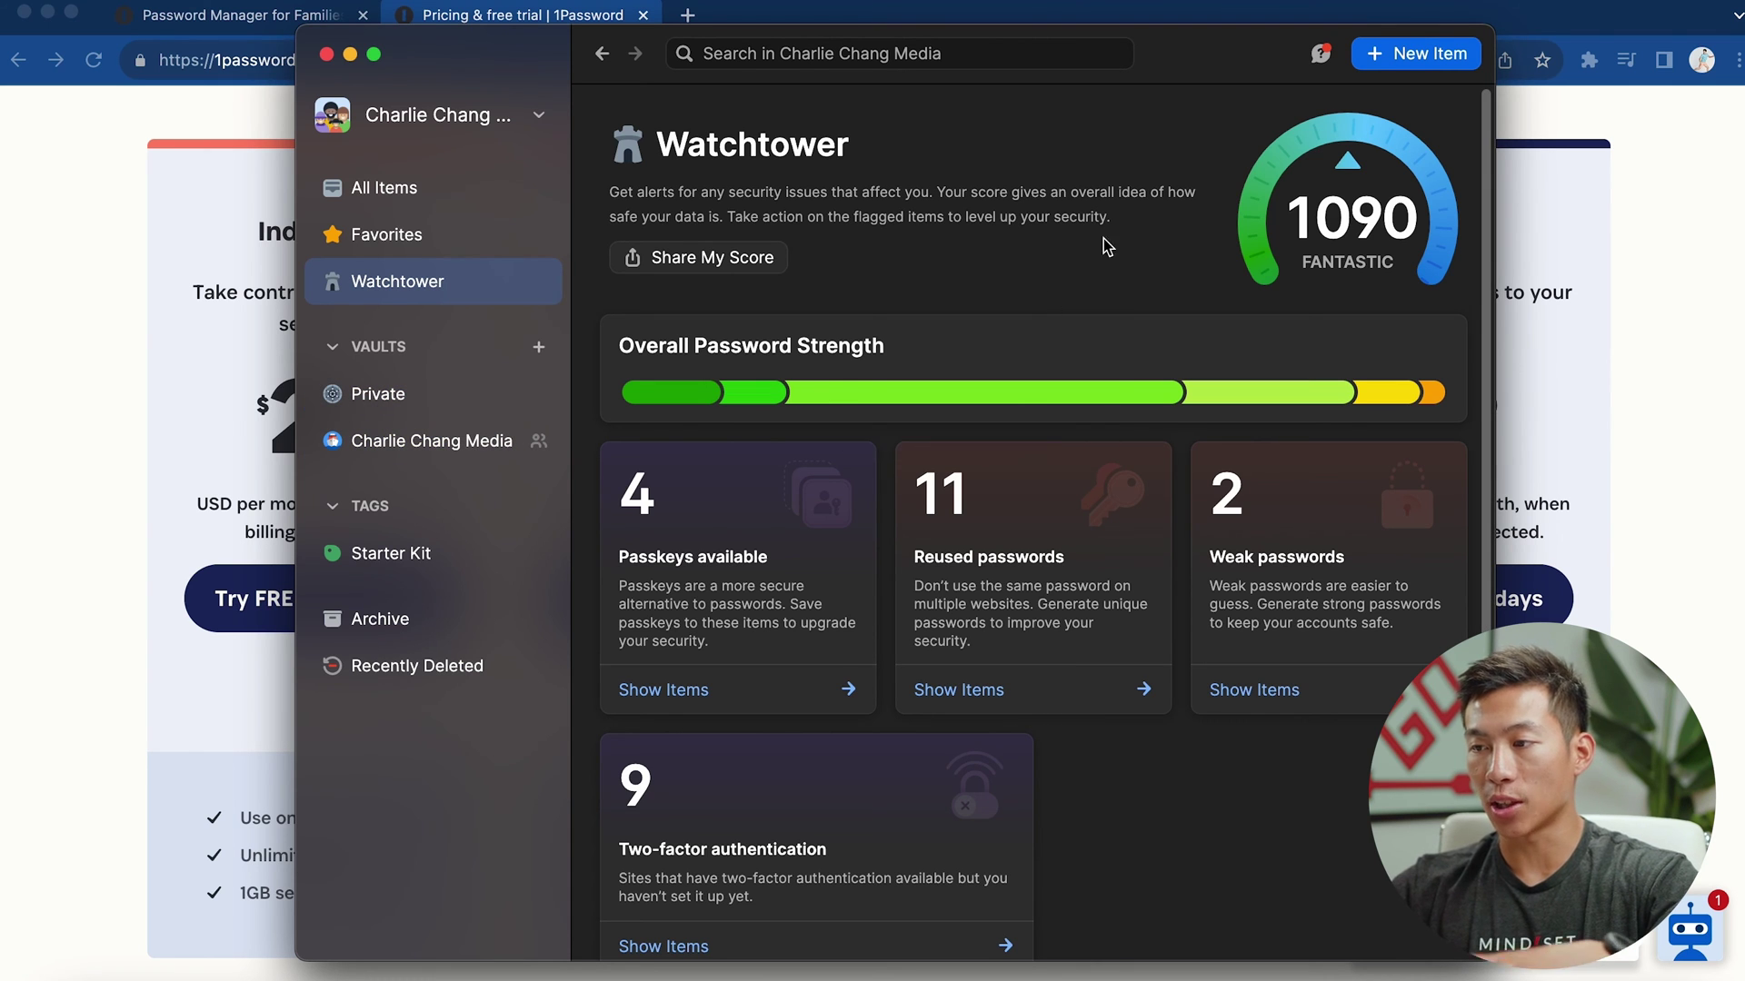
left_click(1422, 56)
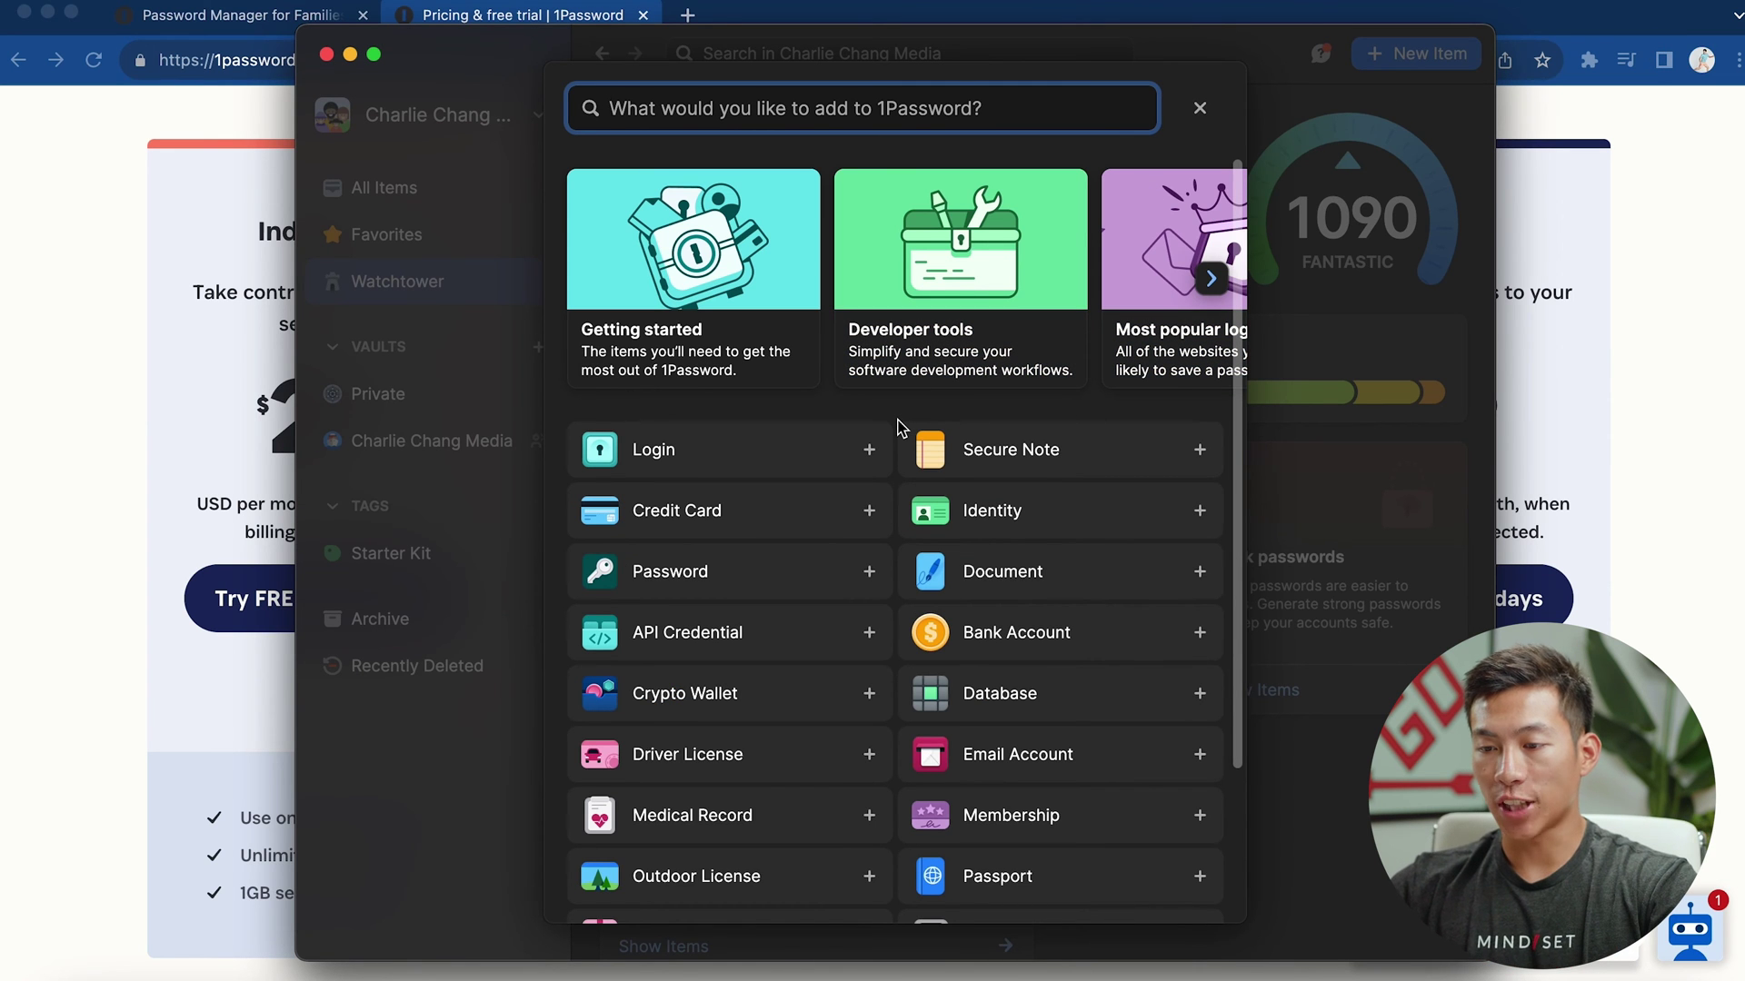
Choose Login as the new item type and title it 'youtube'
scroll(898, 427, "down", 2)
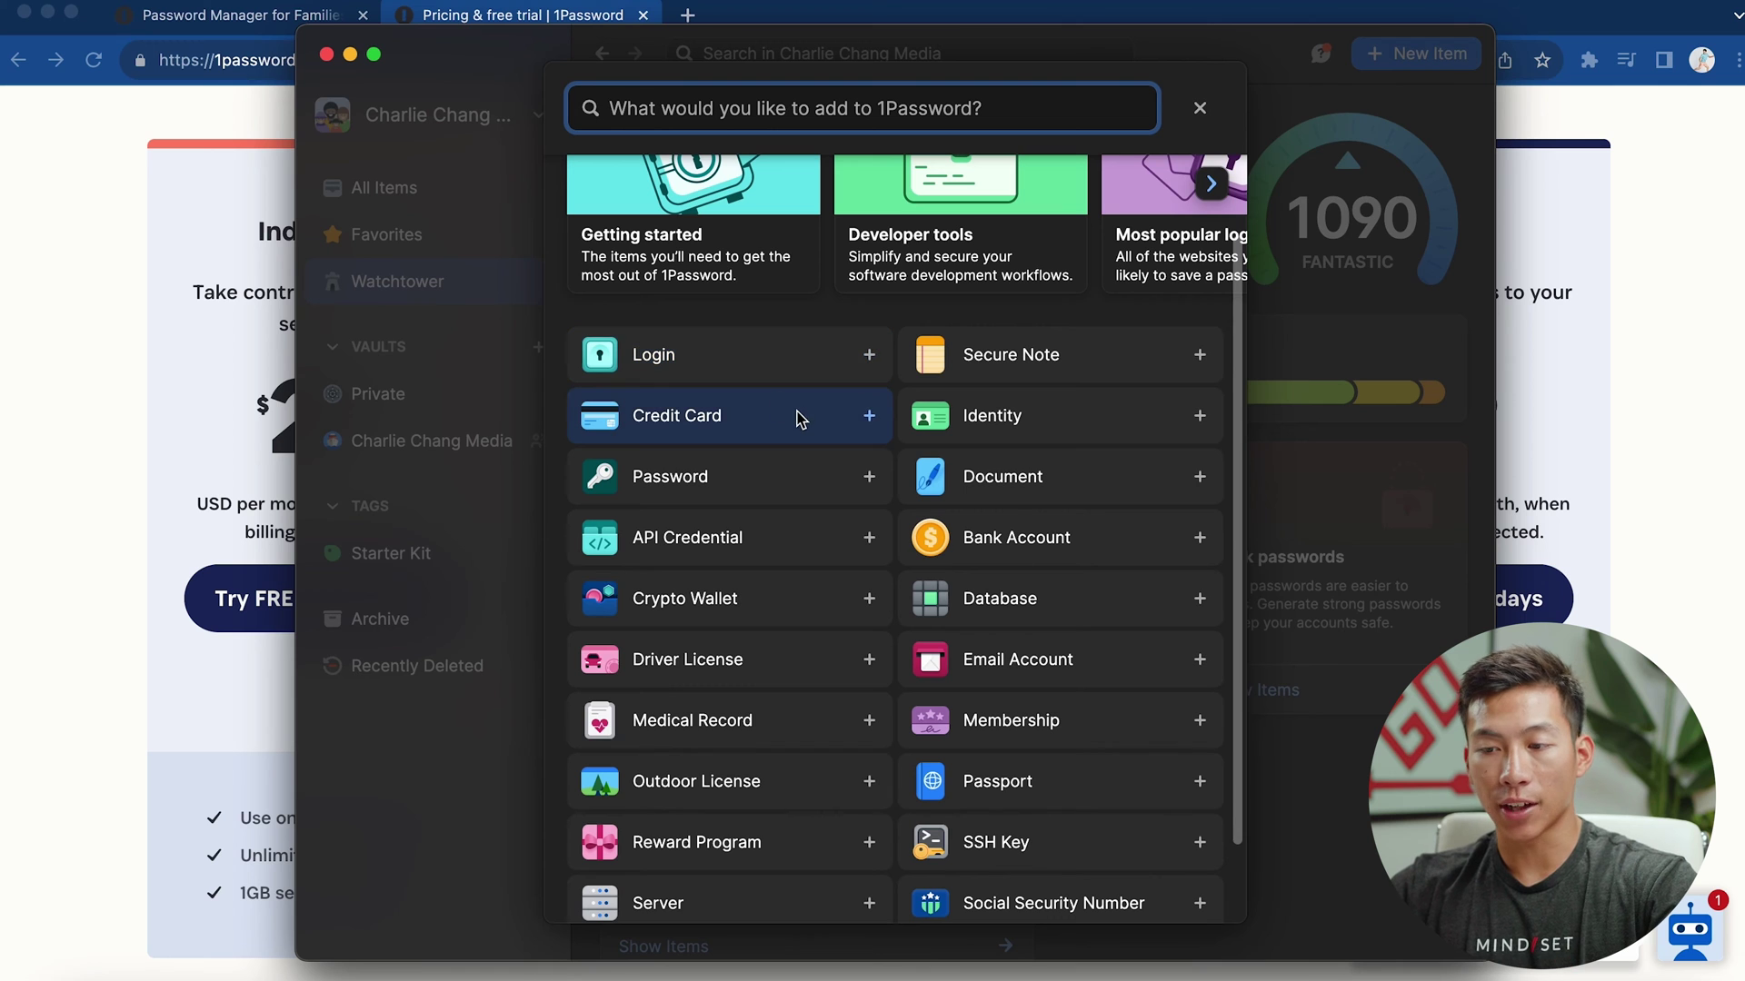
scroll(805, 441, "down", 1)
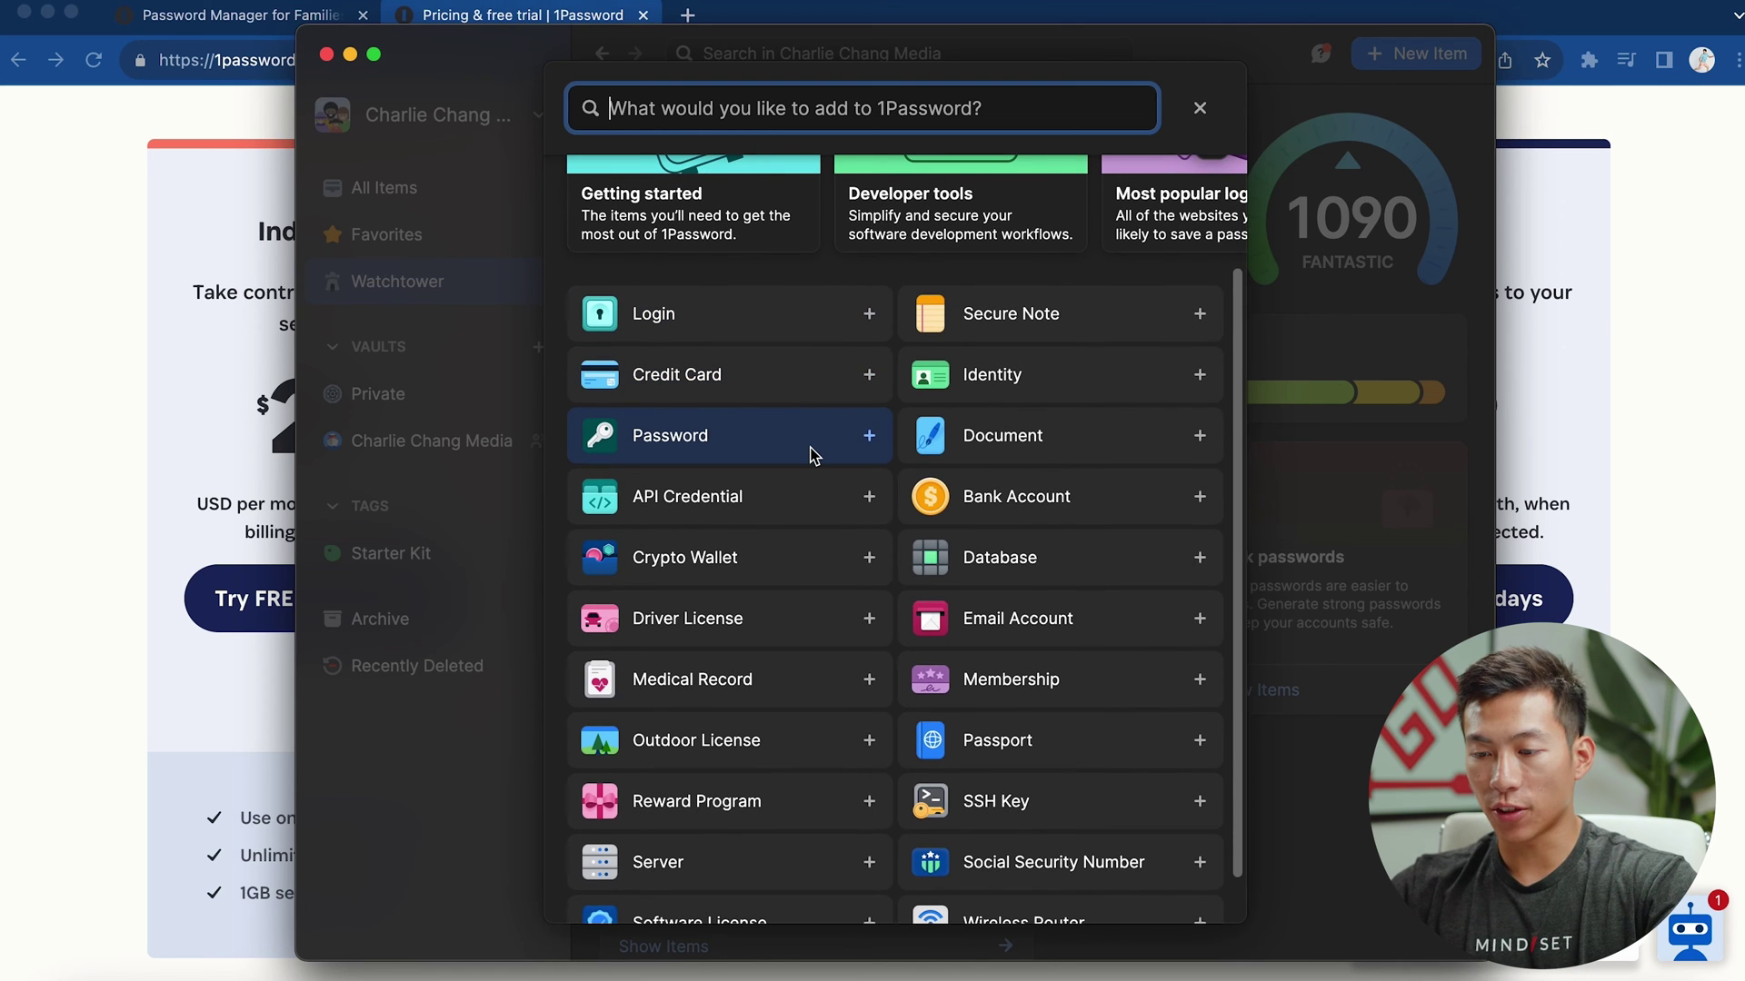
scroll(811, 454, "down", 1)
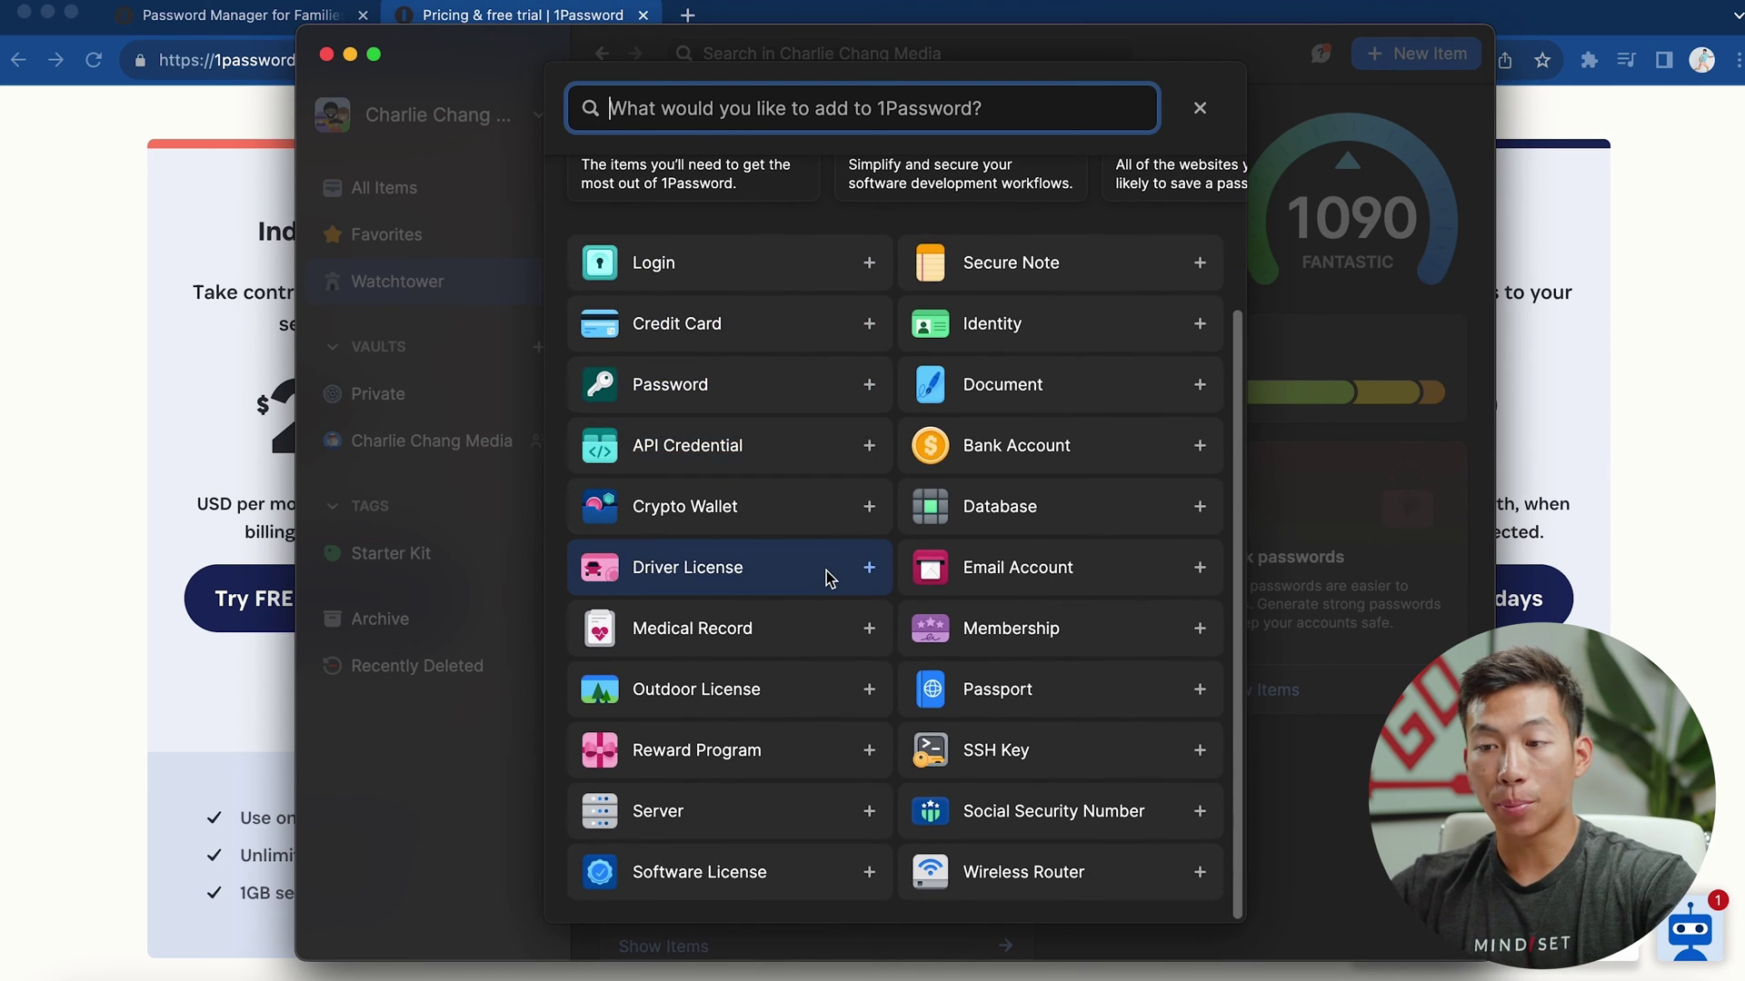
left_click(795, 281)
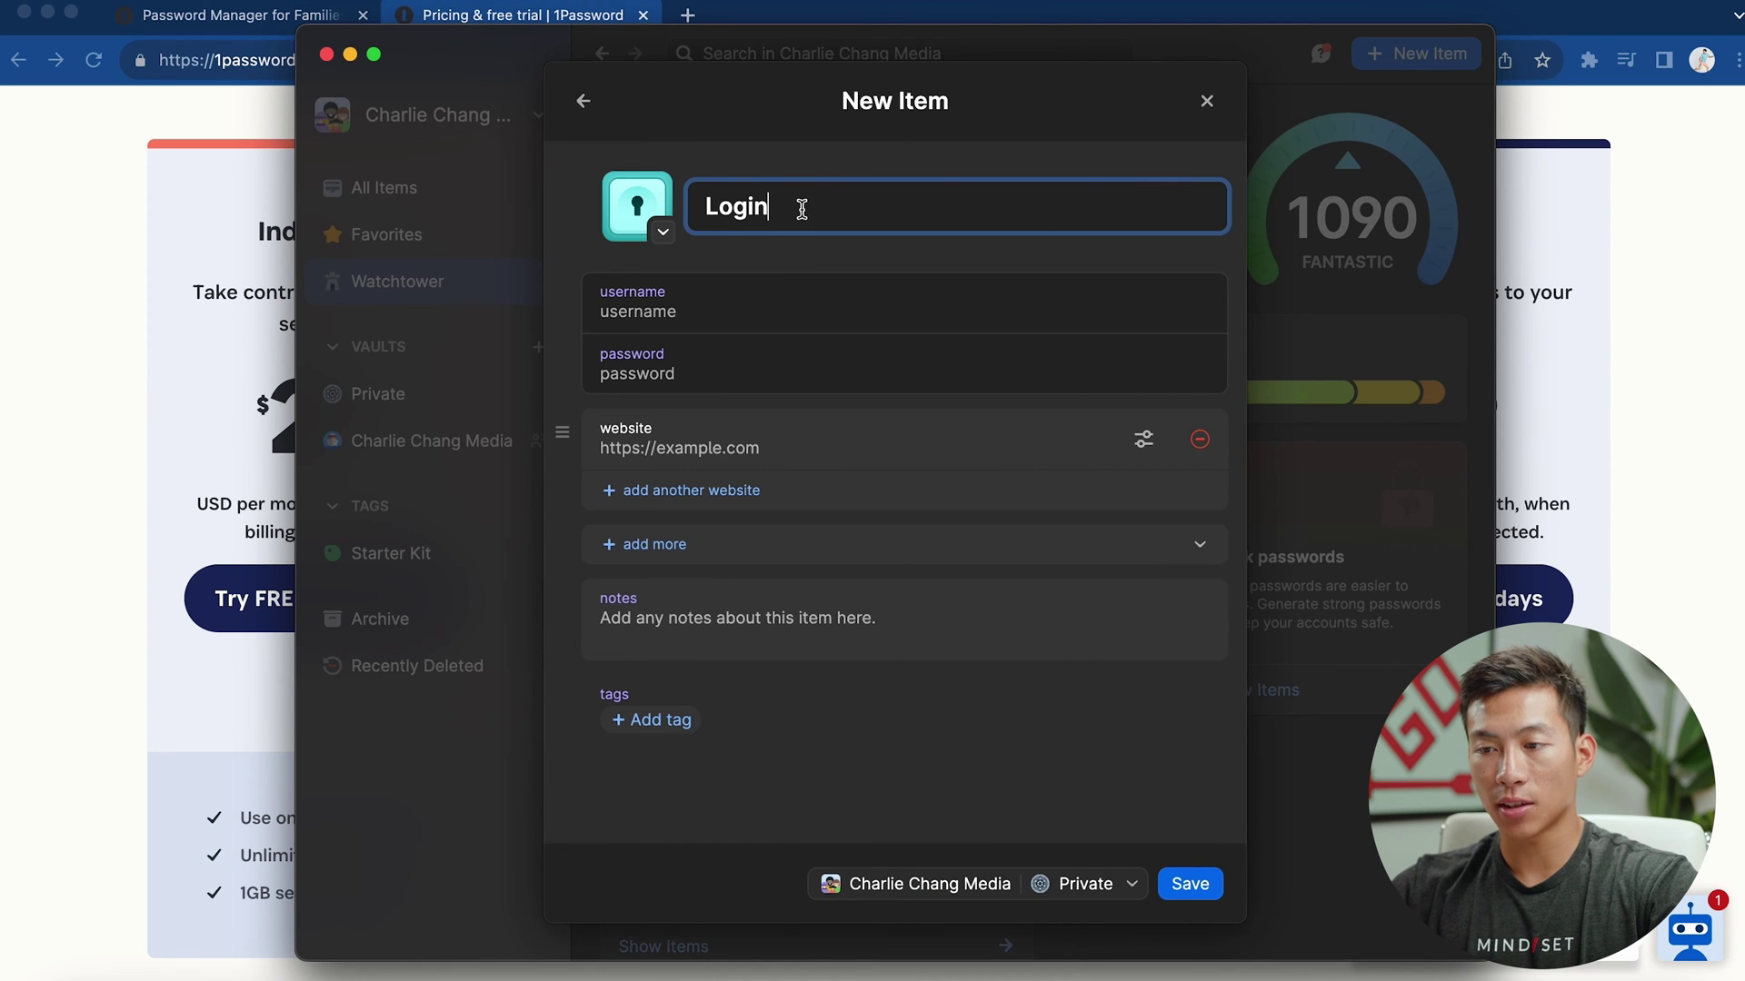
double_click(835, 221)
type("youtube")
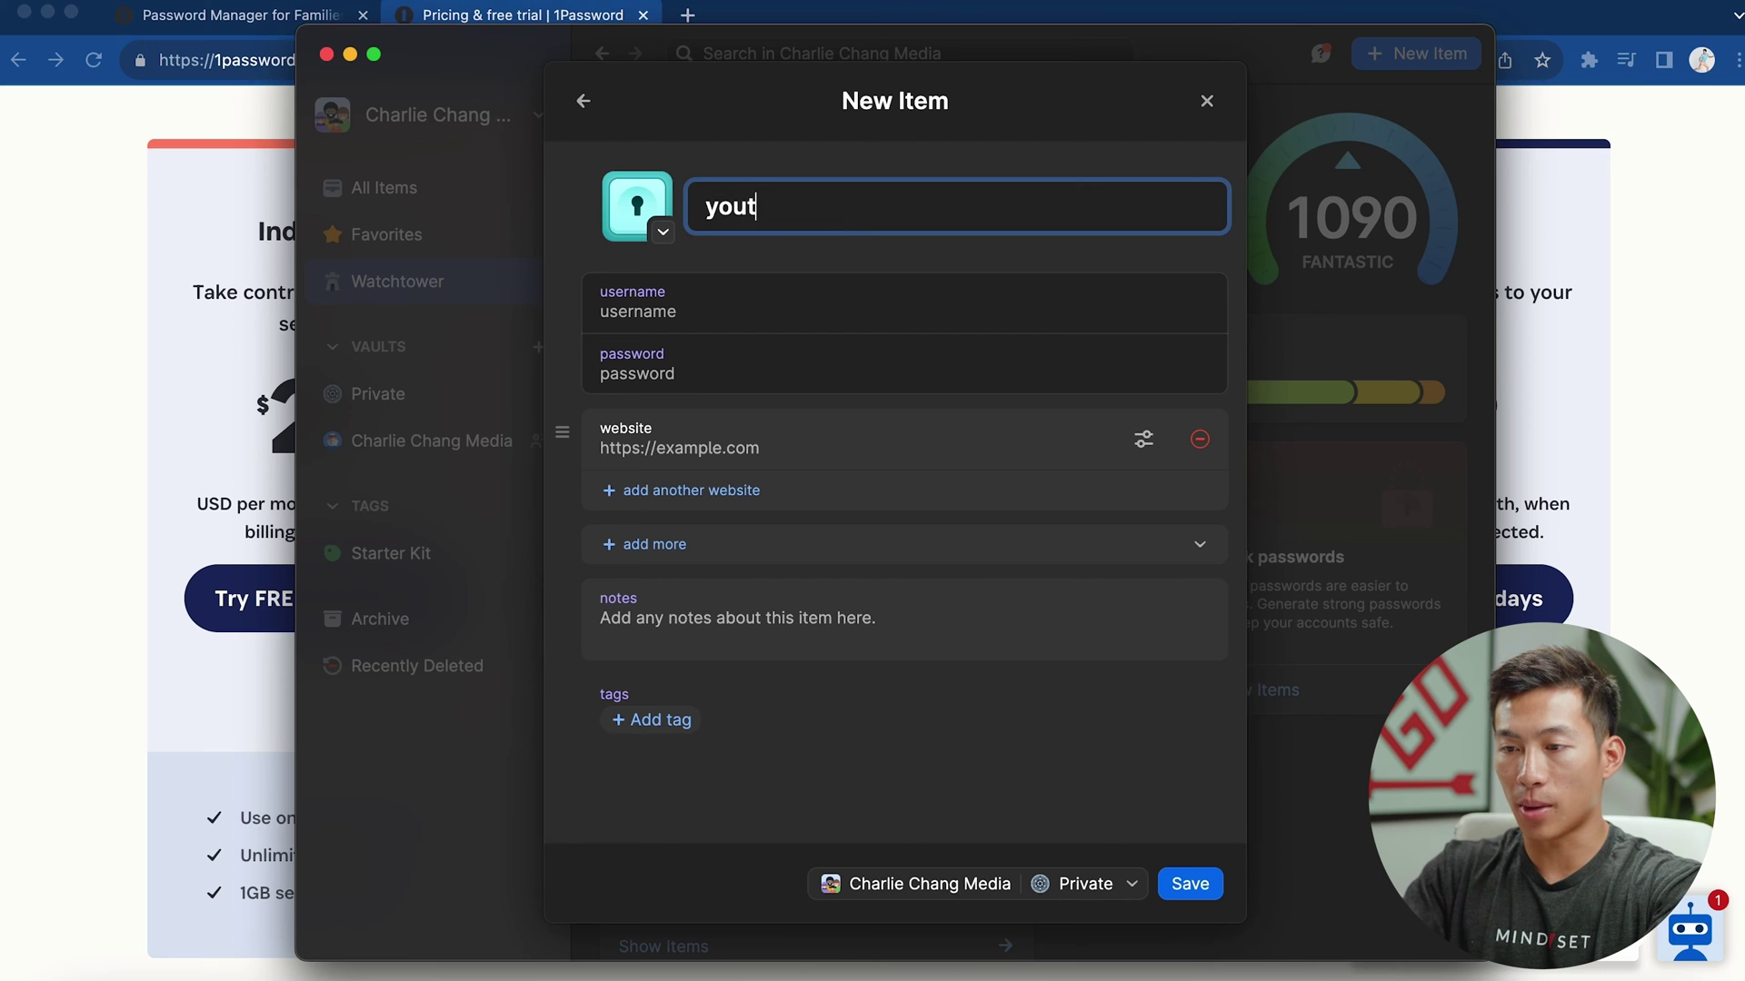
left_click(753, 262)
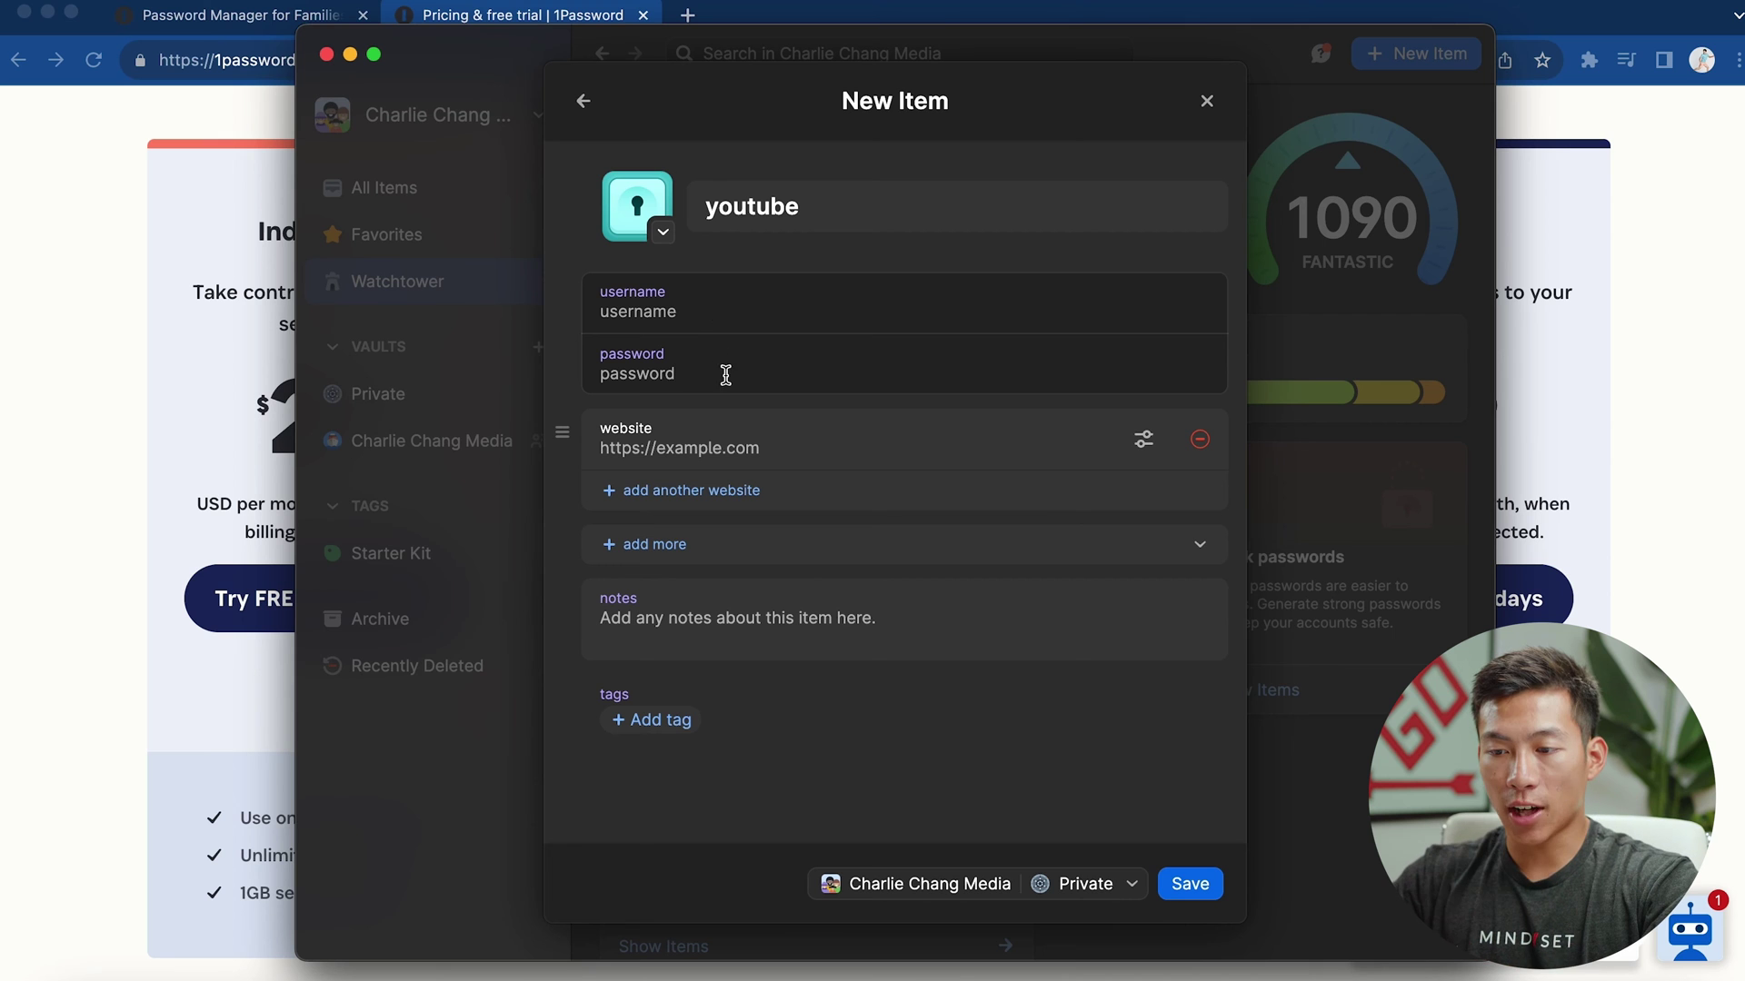
Browse the extra field types and check which vault the item saves to
left_click(705, 548)
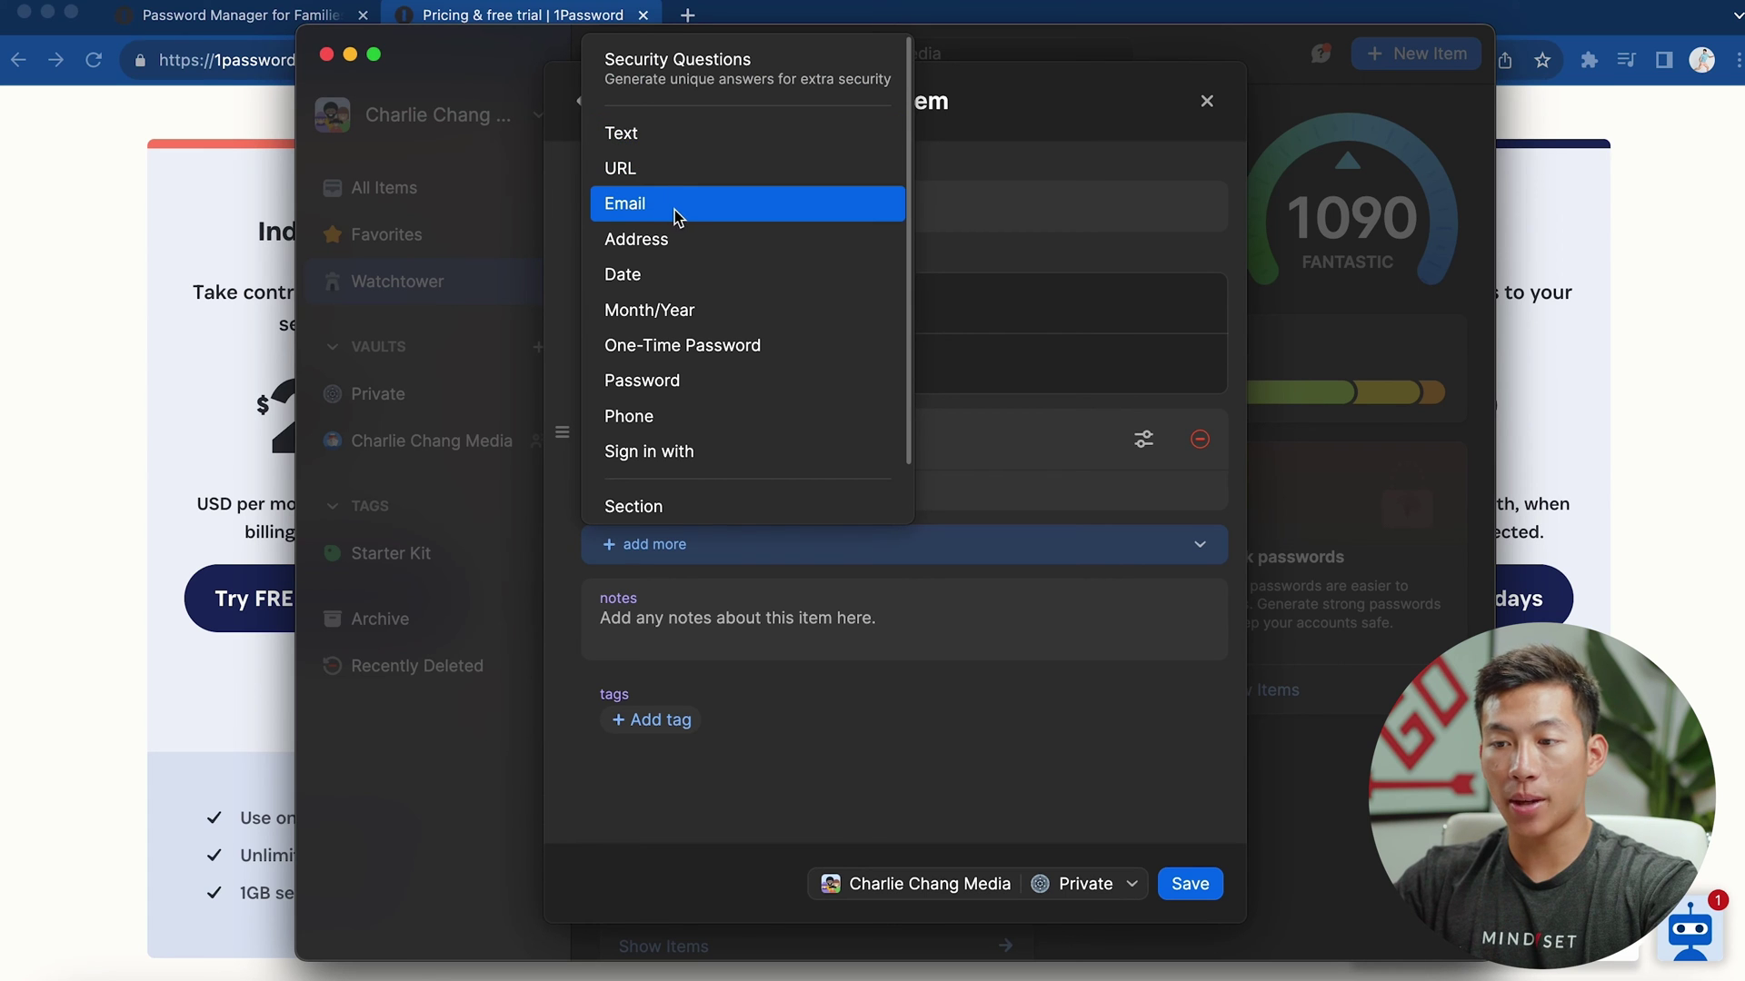
scroll(692, 238, "down", 1)
left_click(755, 709)
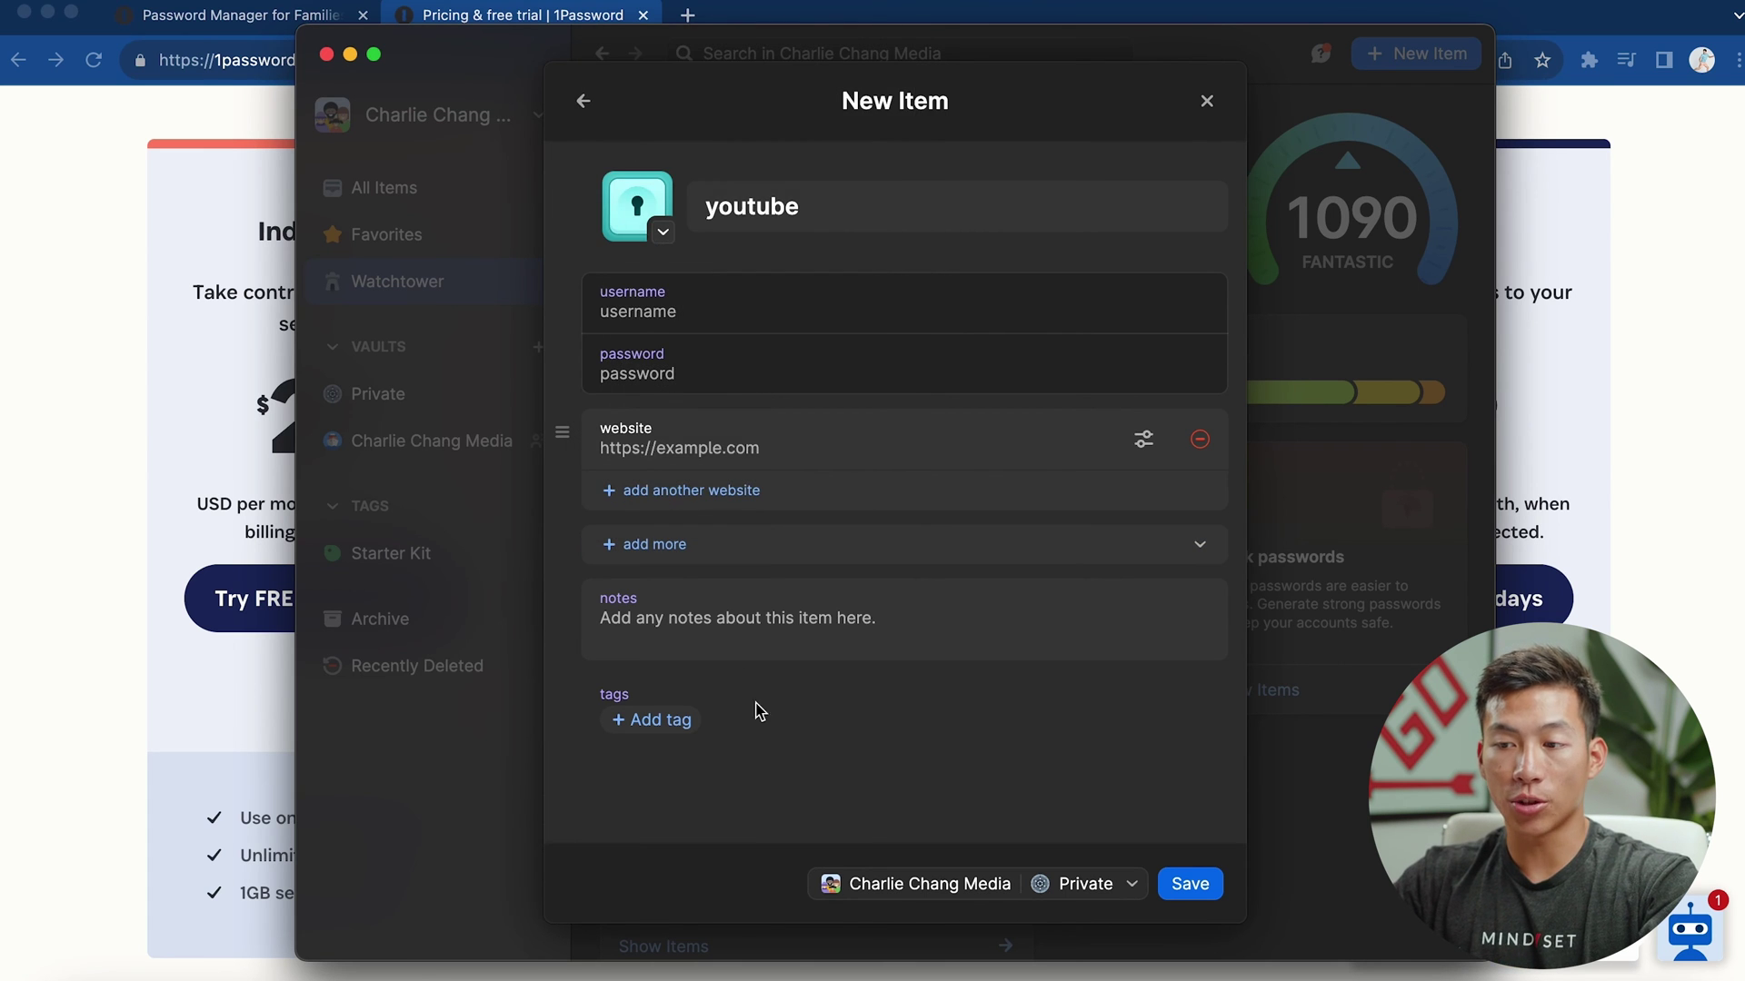
left_click(1002, 884)
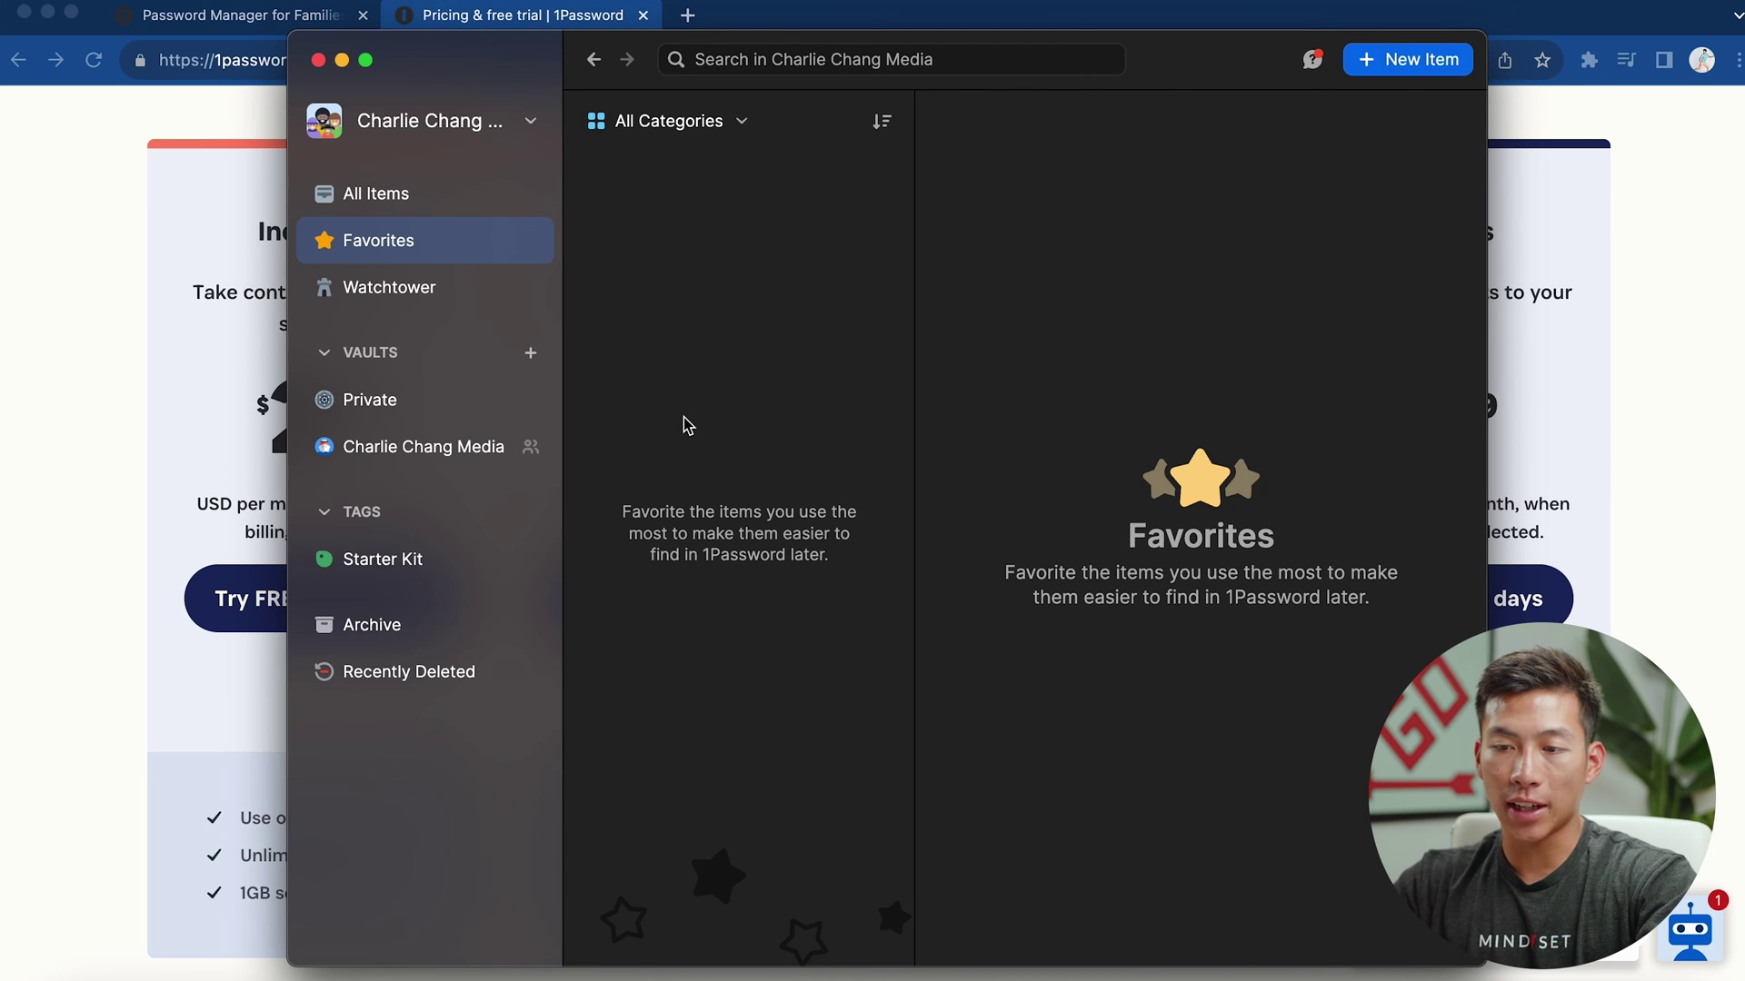
Create a new vault named 'Test Vault'
left_click(531, 353)
type("Test Vault")
key("Return")
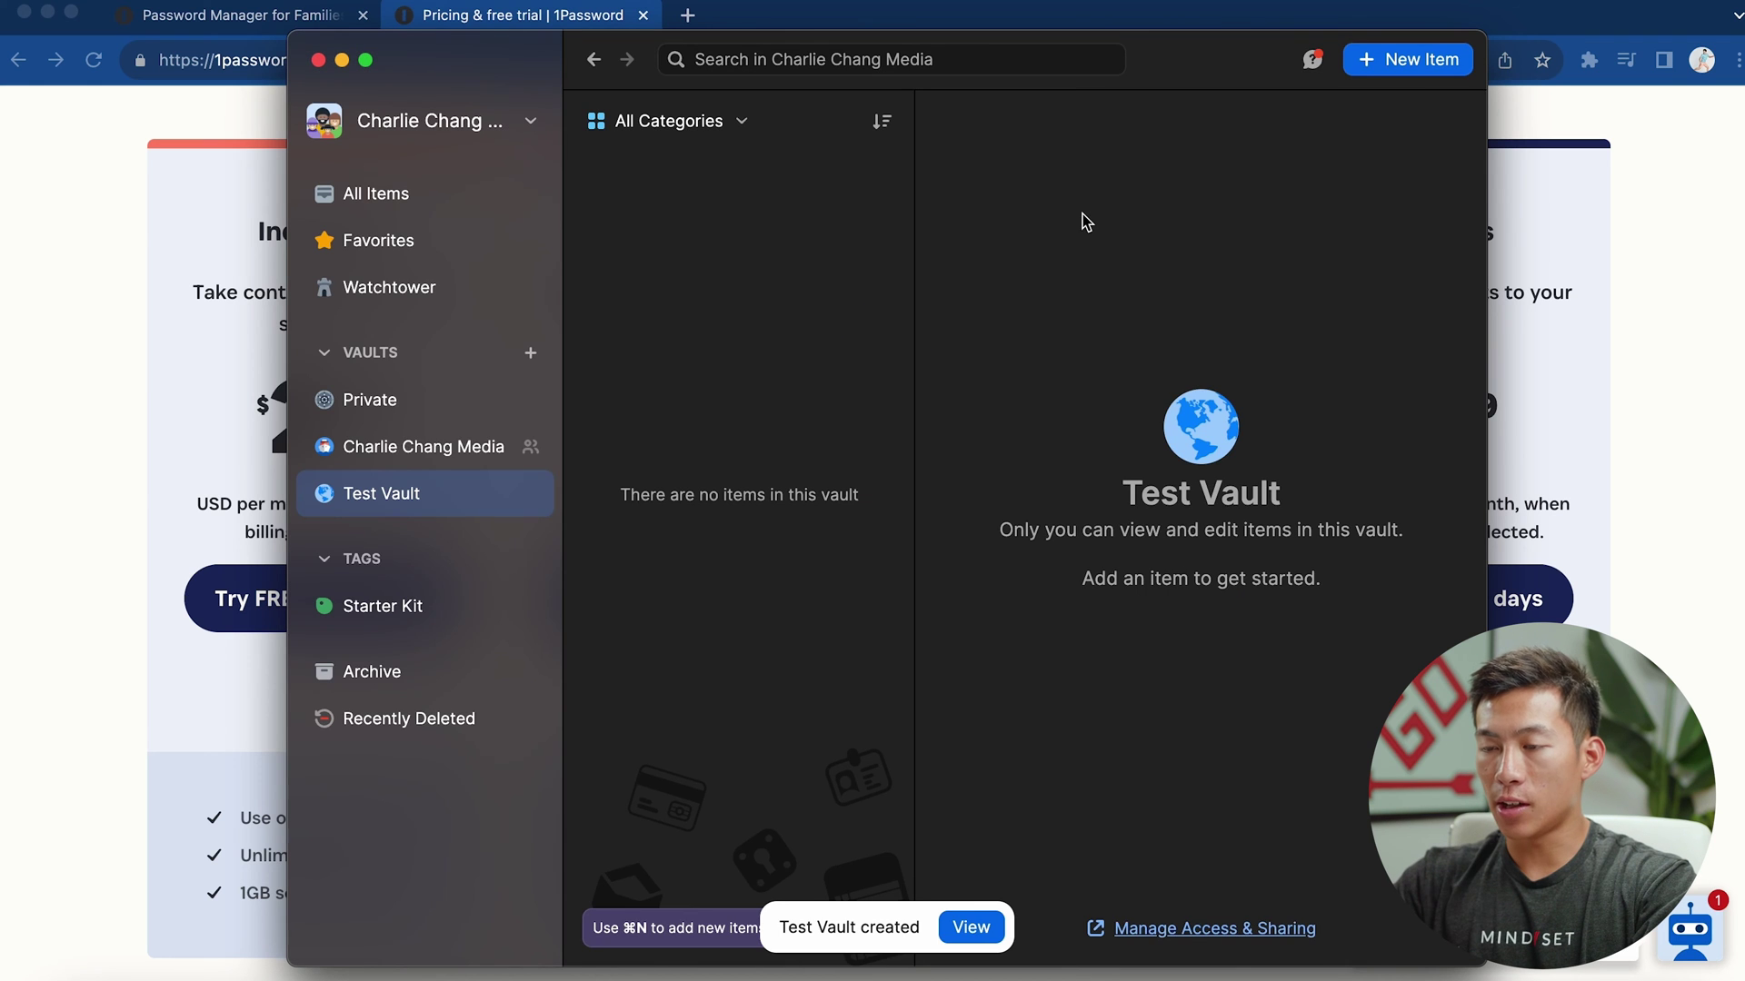
Save a new Login item with username test and a password in Test Vault
left_click(1419, 73)
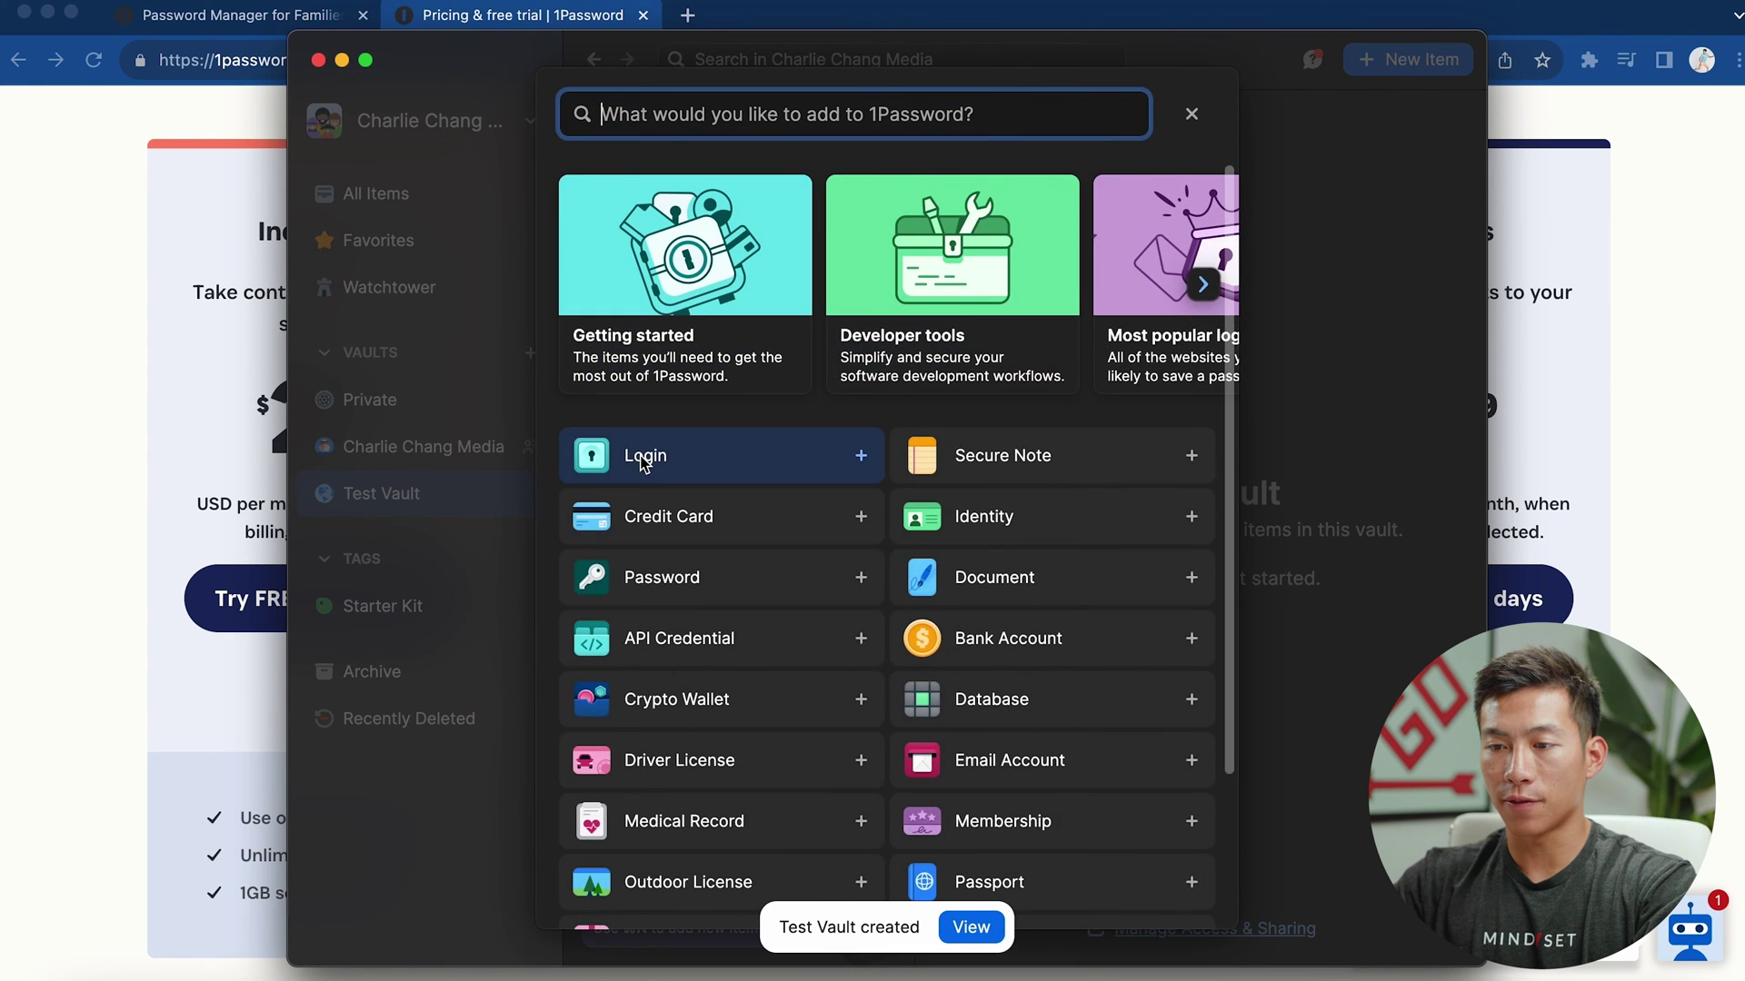
left_click(647, 457)
left_click(715, 382)
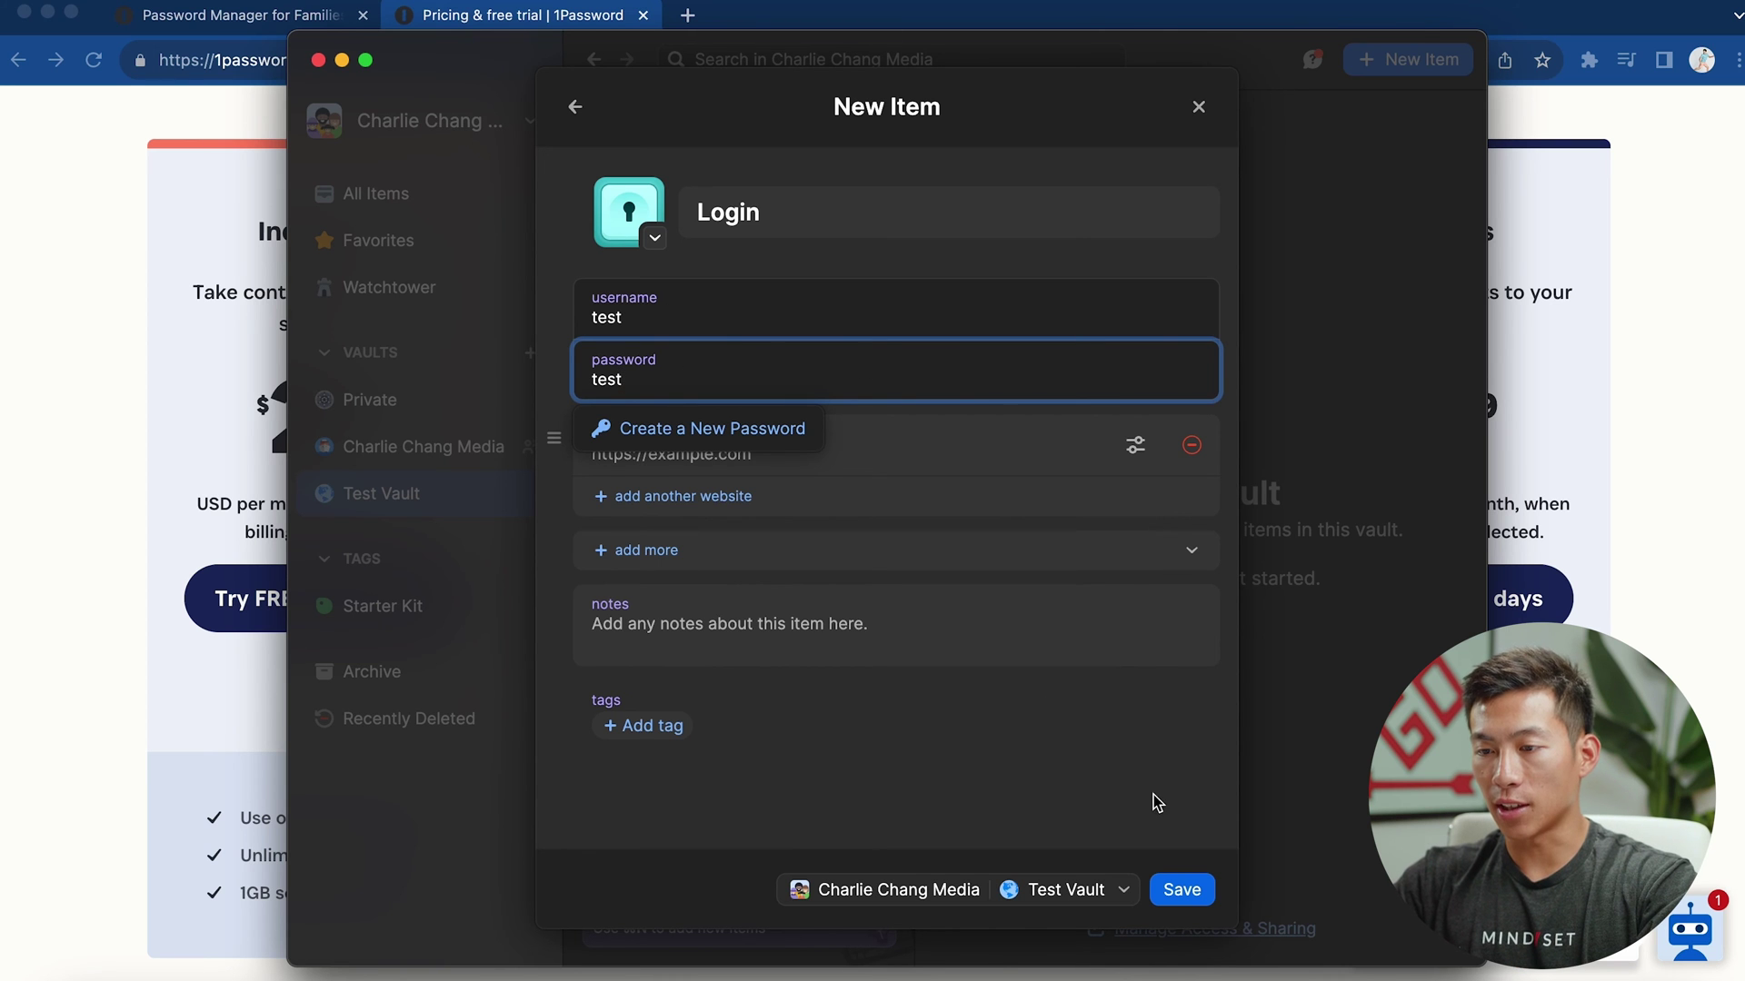
left_click(1190, 894)
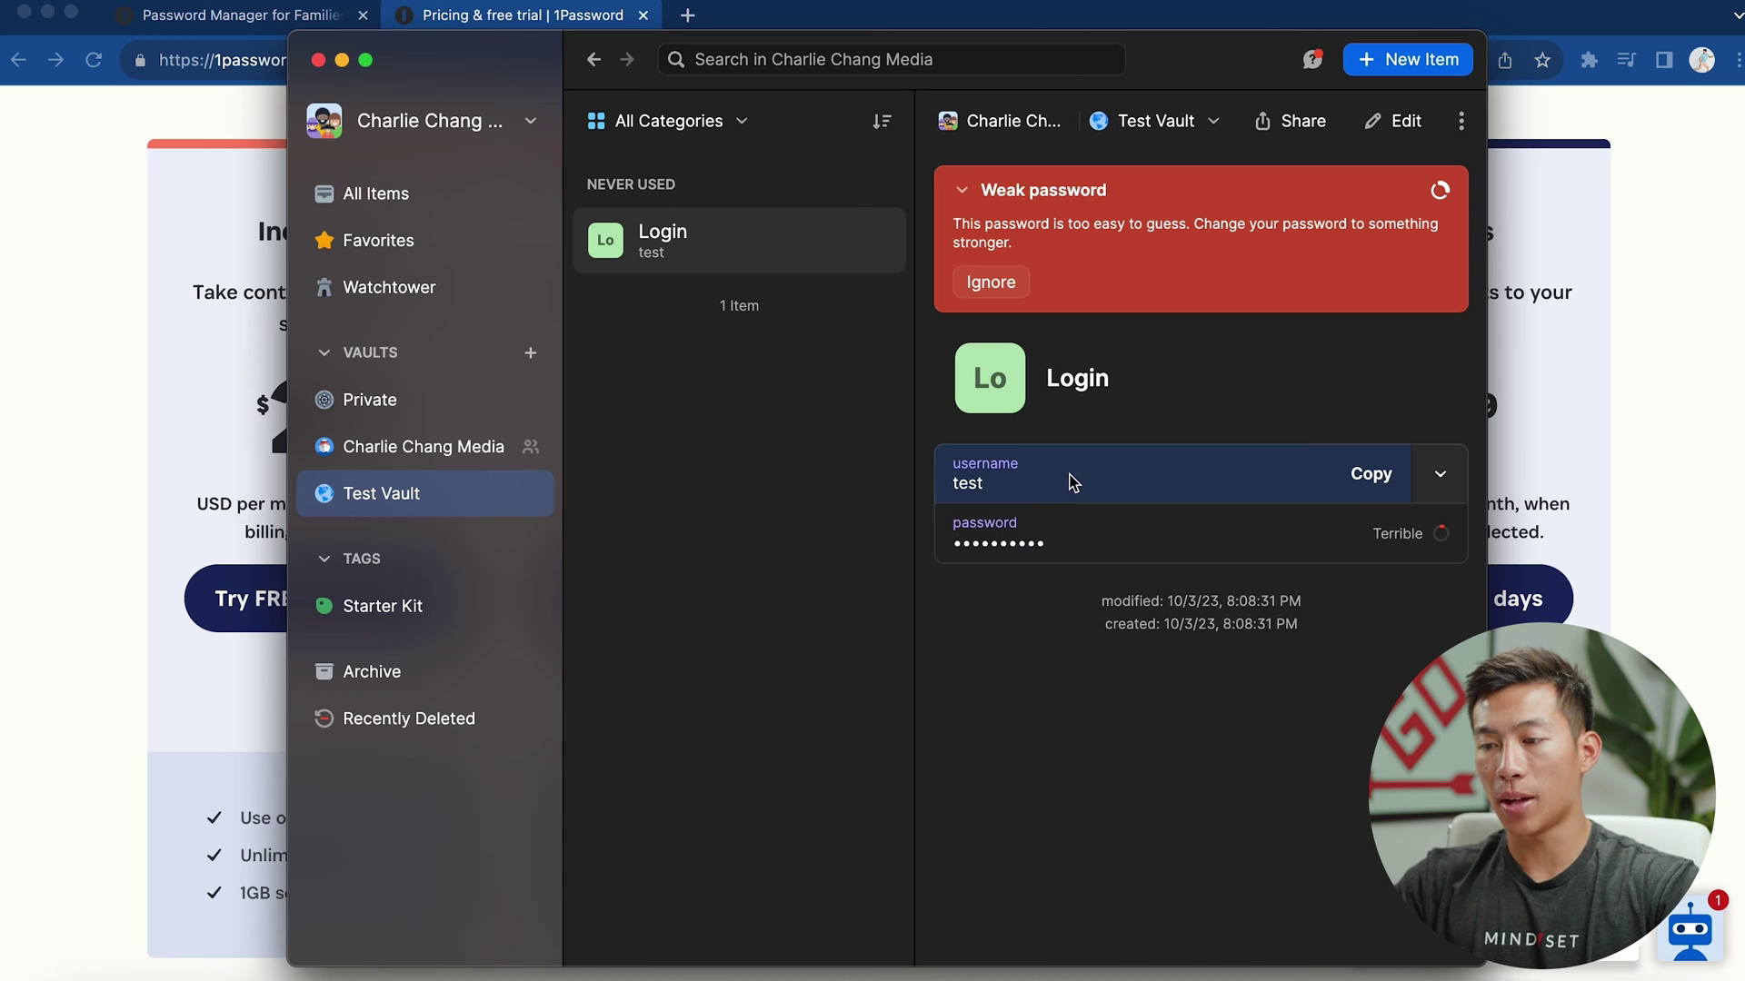
Copy and reveal the Login's password, then open and cancel link sharing
left_click(1213, 529)
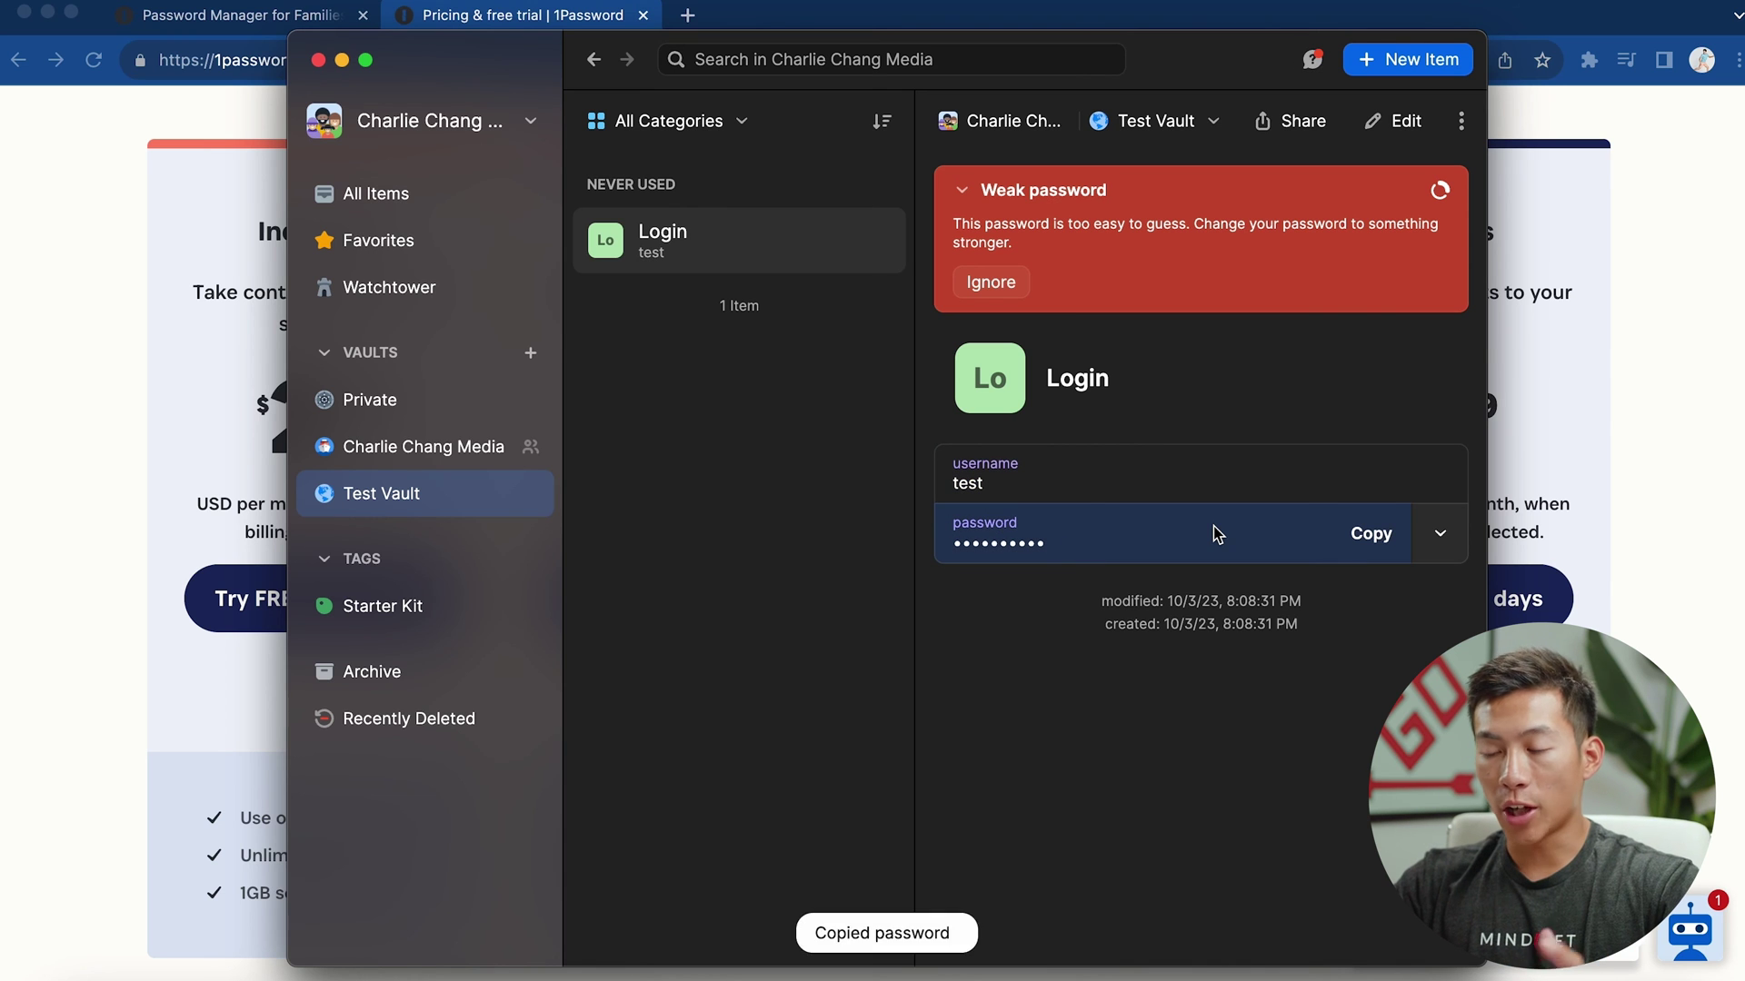
left_click(1213, 529)
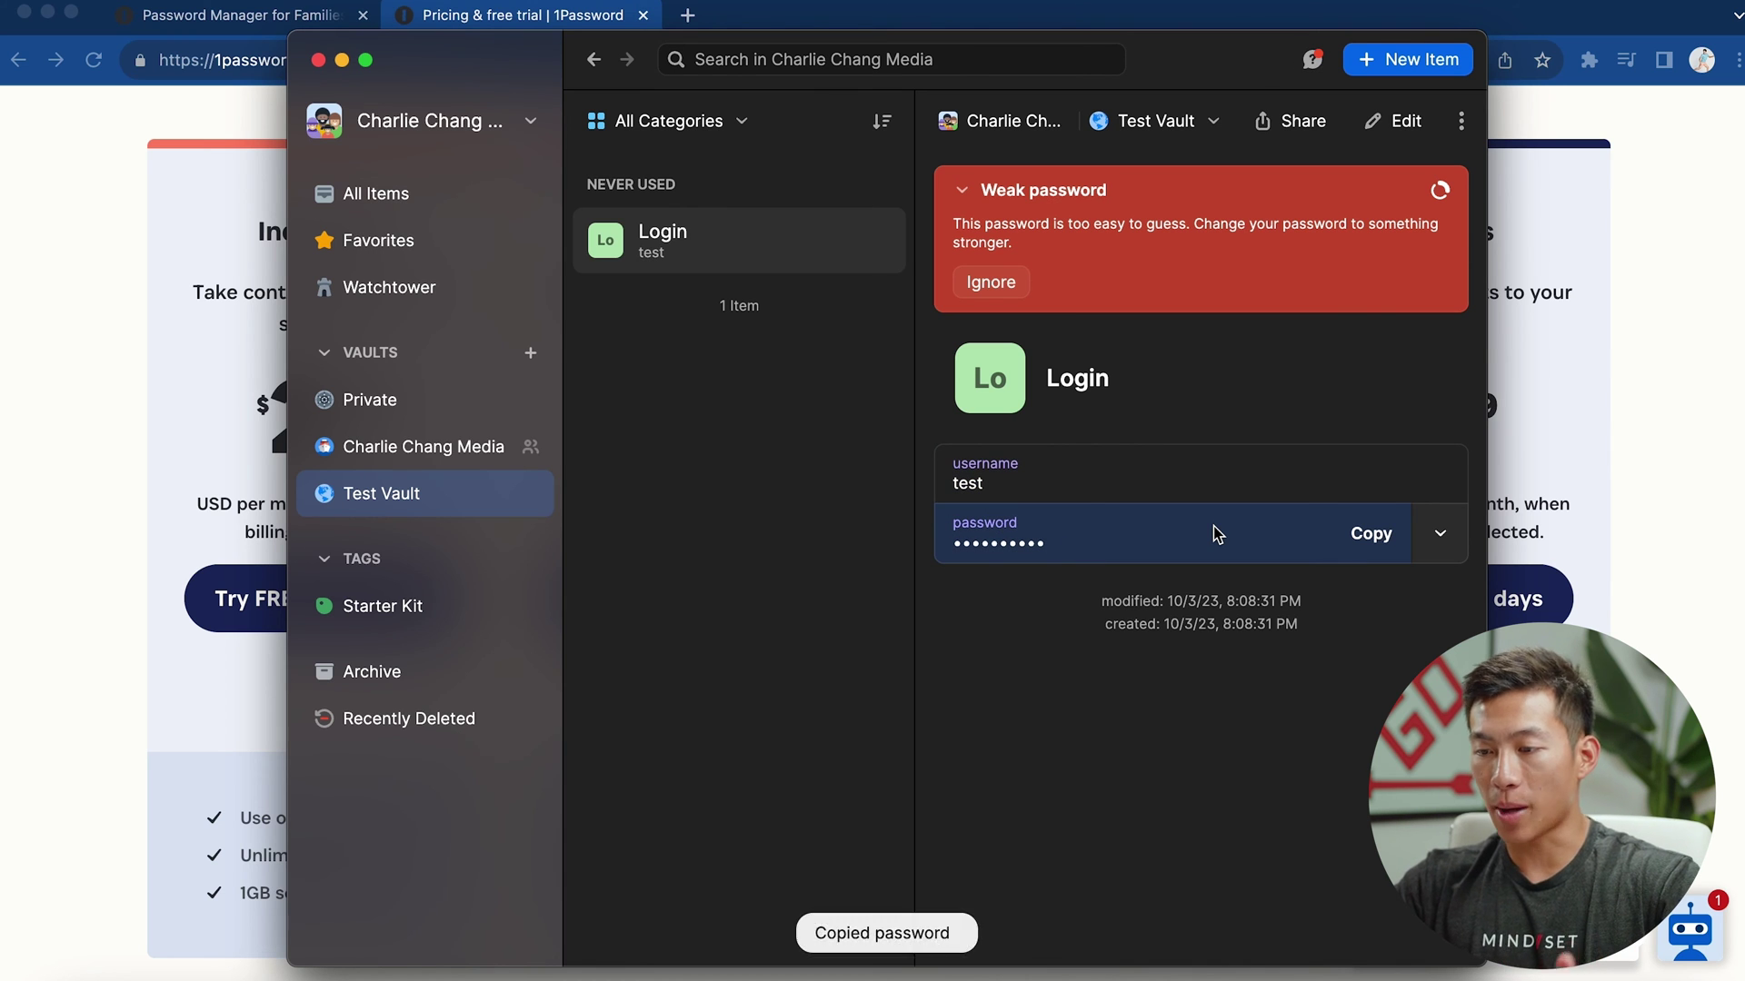
left_click(1440, 533)
left_click(1400, 589)
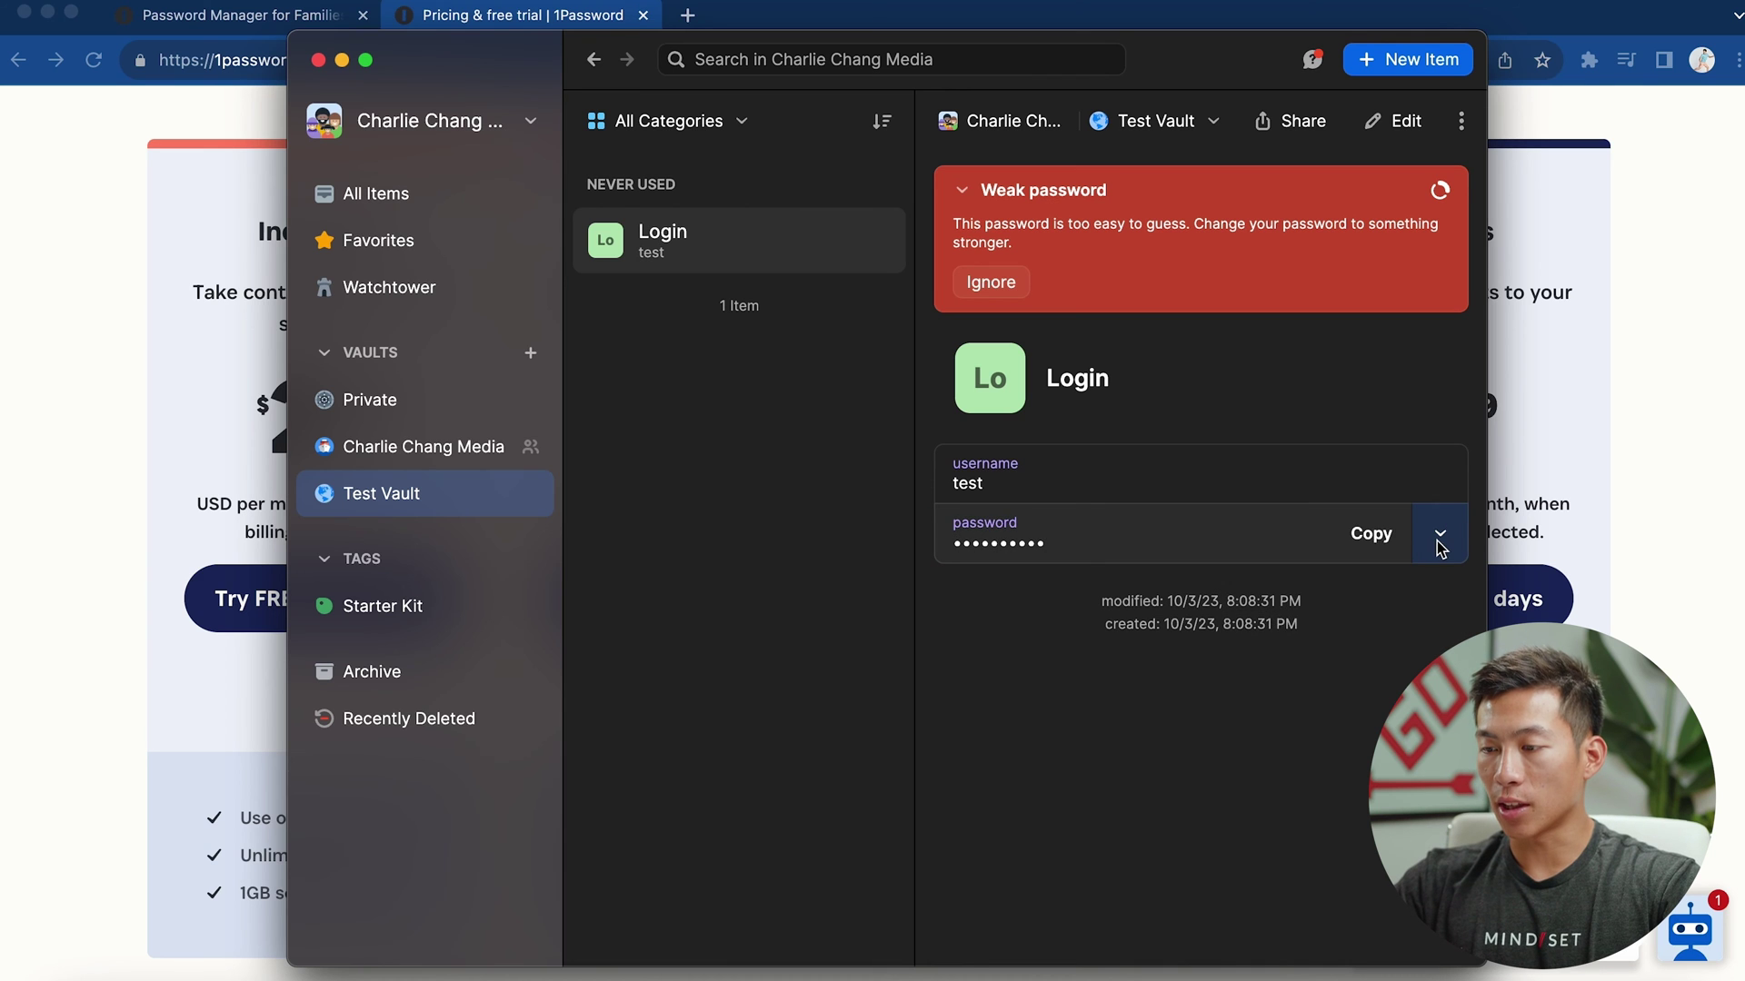
left_click(1442, 542)
left_click(1309, 596)
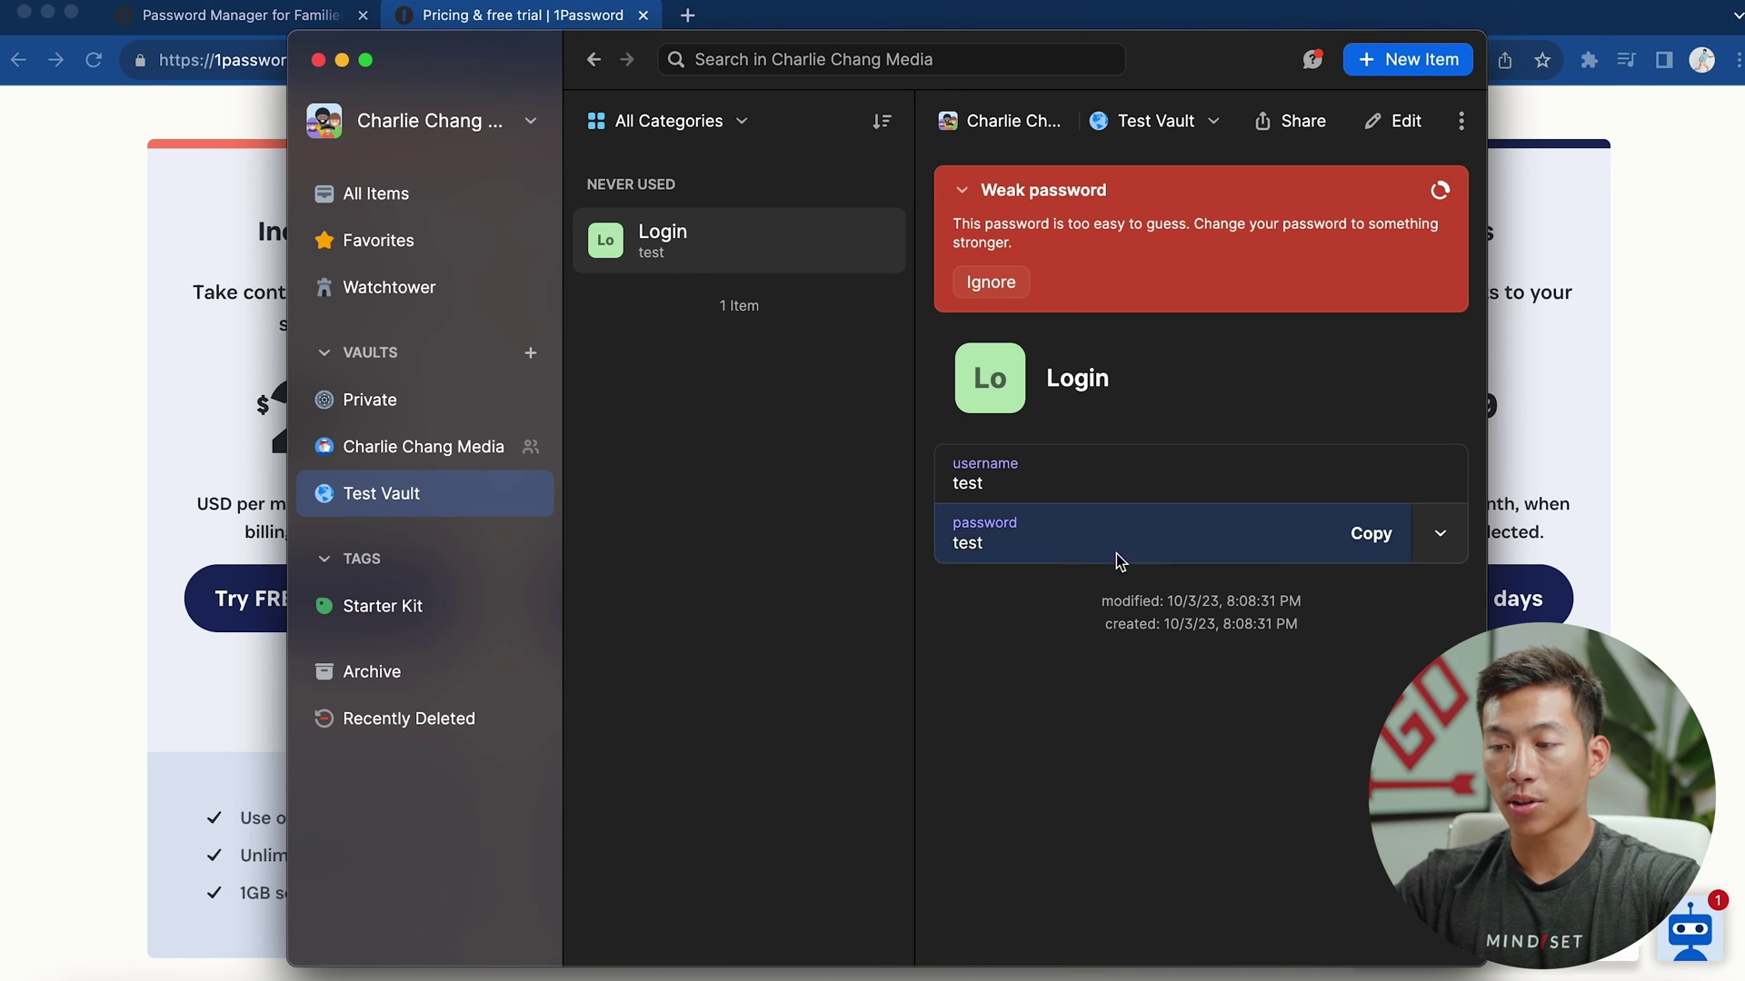
left_click(1300, 127)
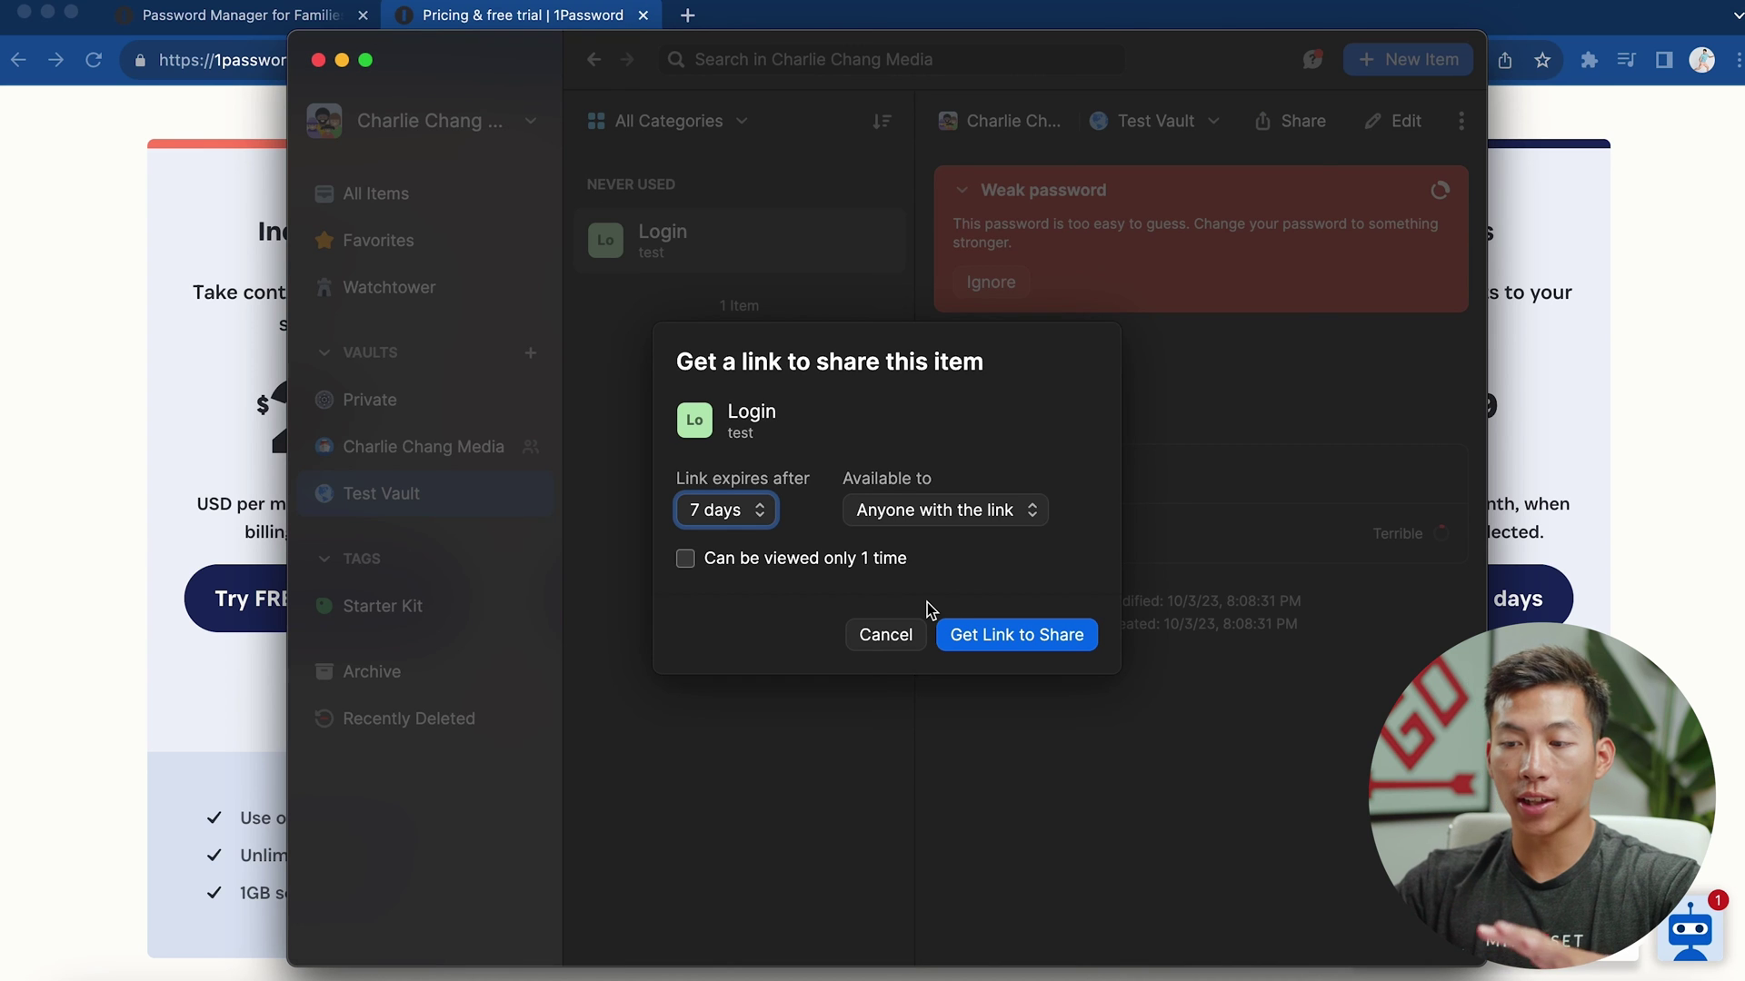
left_click(874, 634)
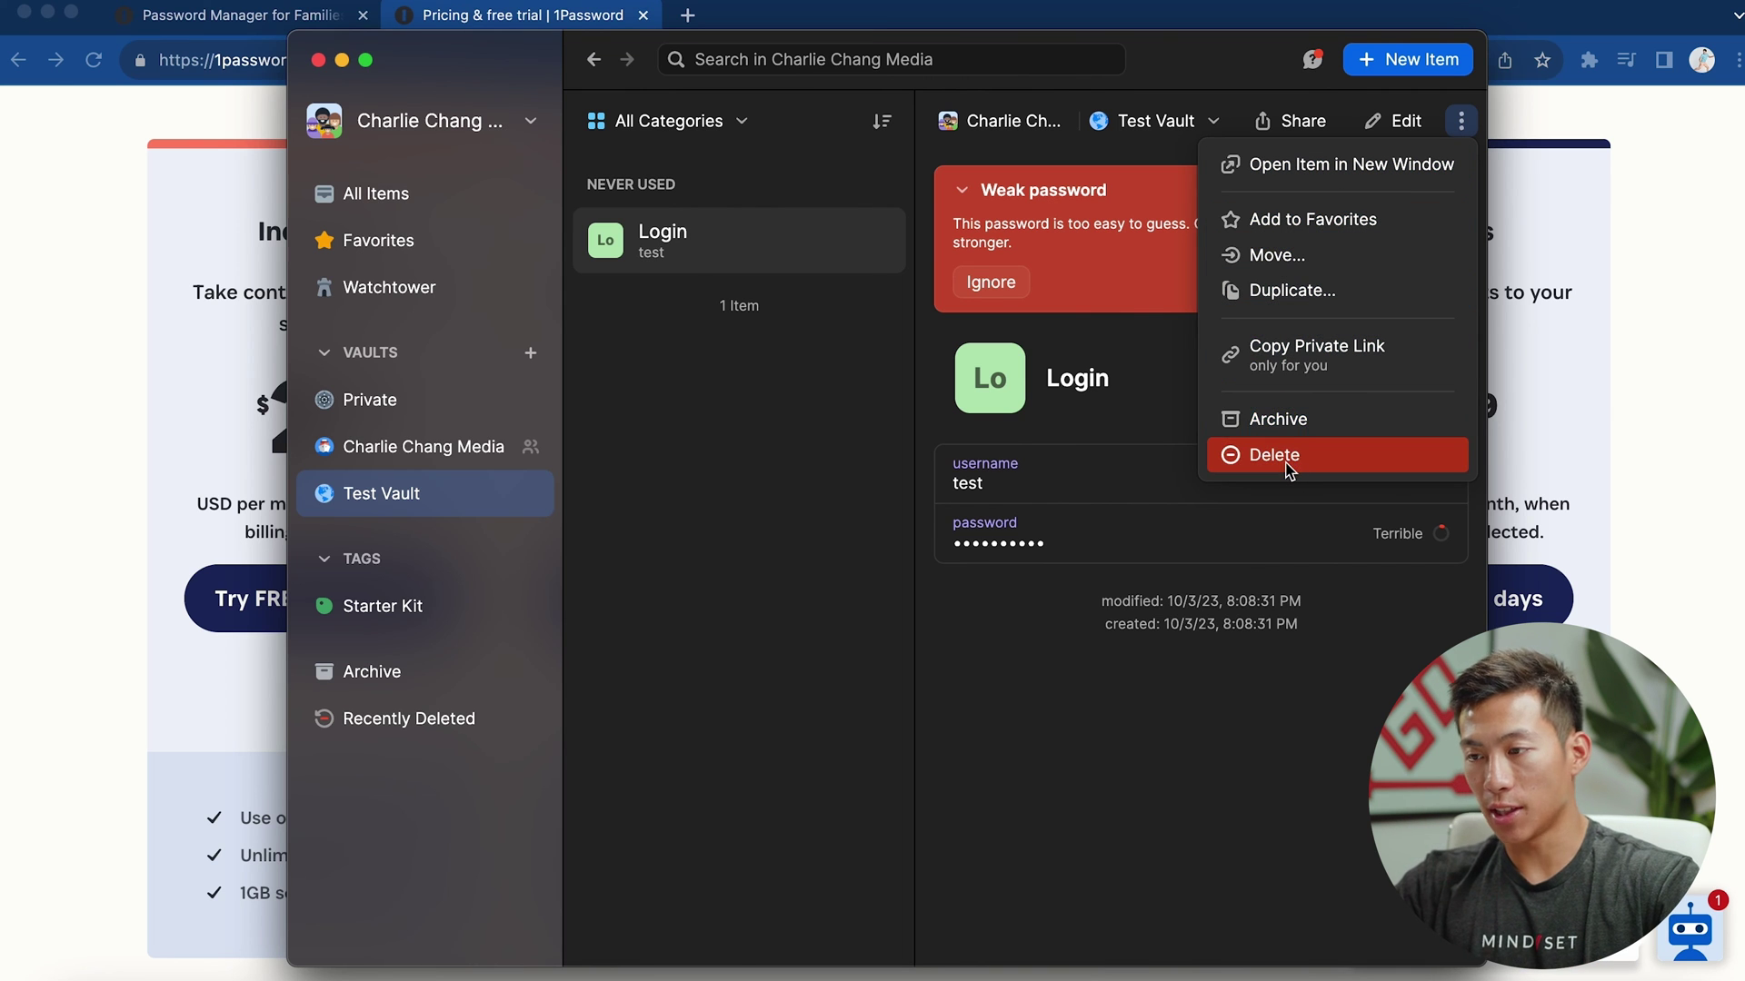
Close the item's actions menu without deleting the Login item
left_click(1045, 641)
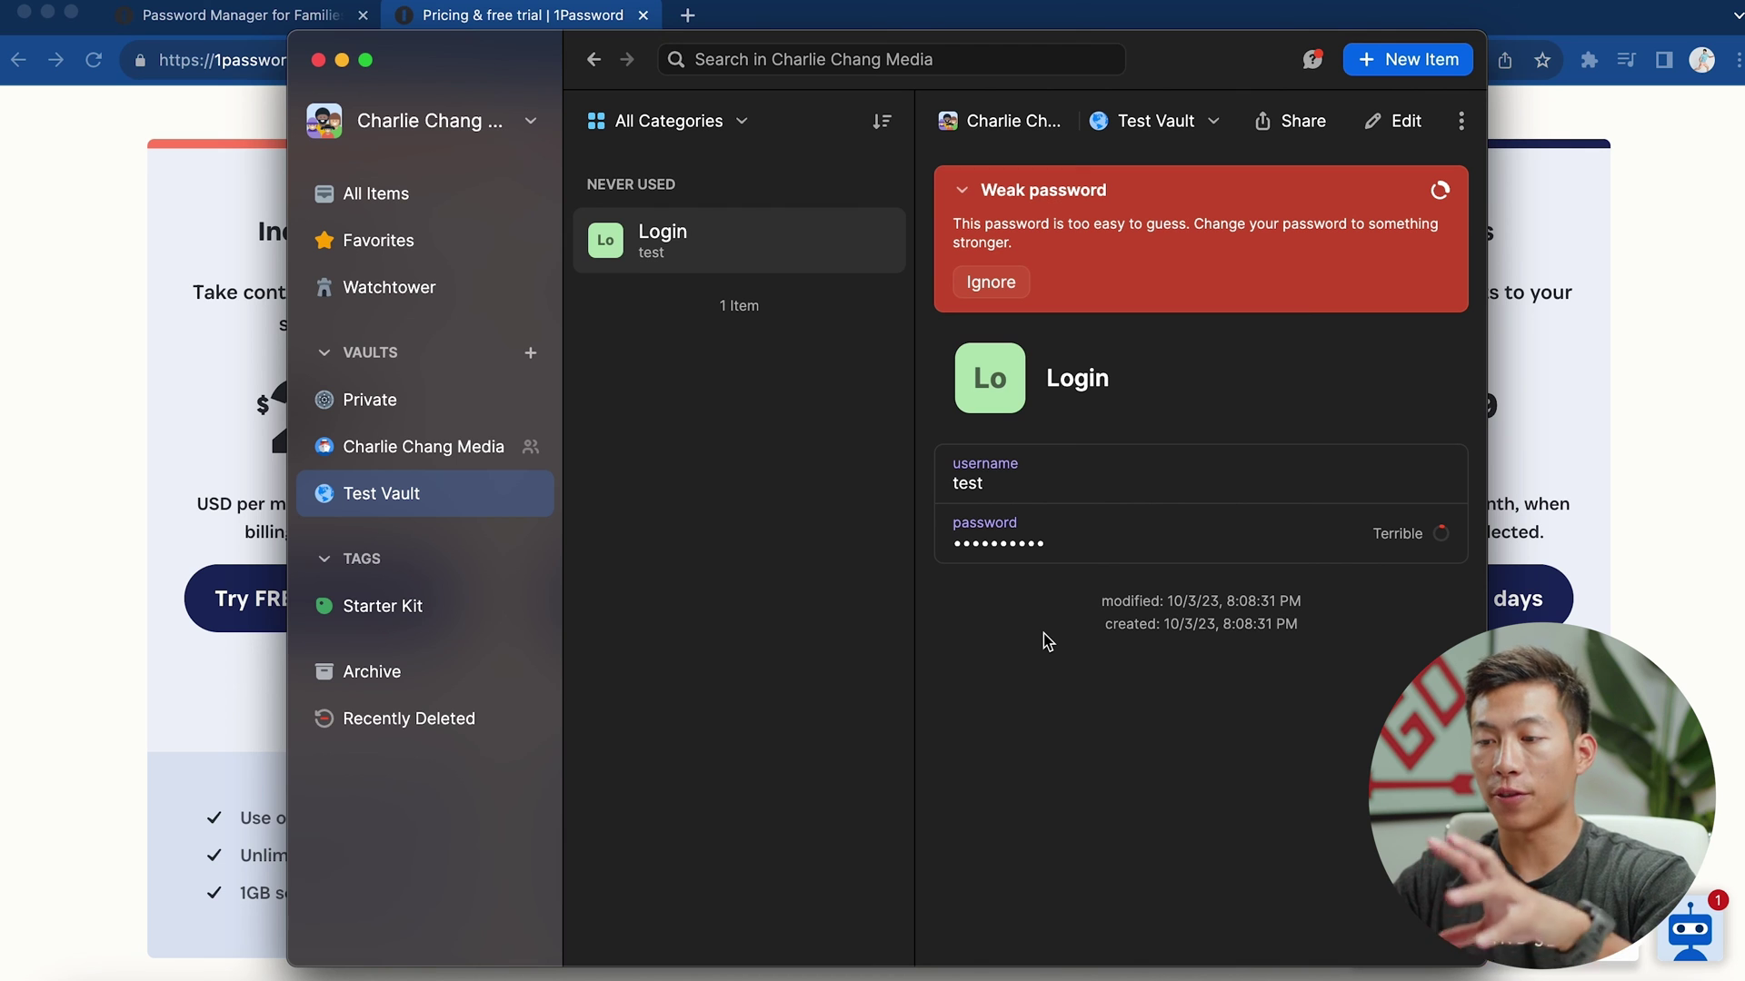